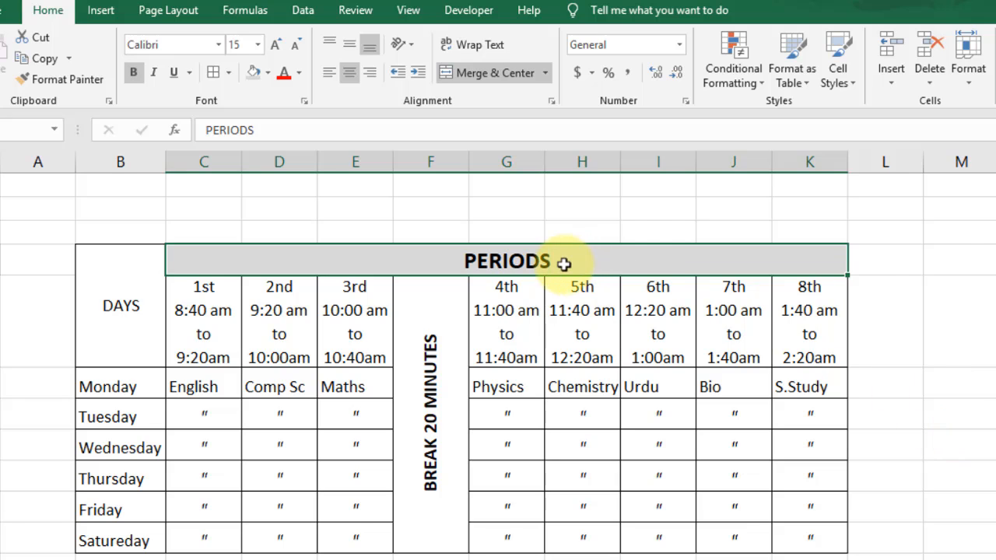
# - Review the existing period headings, then add a new blank sheet
pyautogui.moveTo(204, 325); pyautogui.dragTo(335, 333)
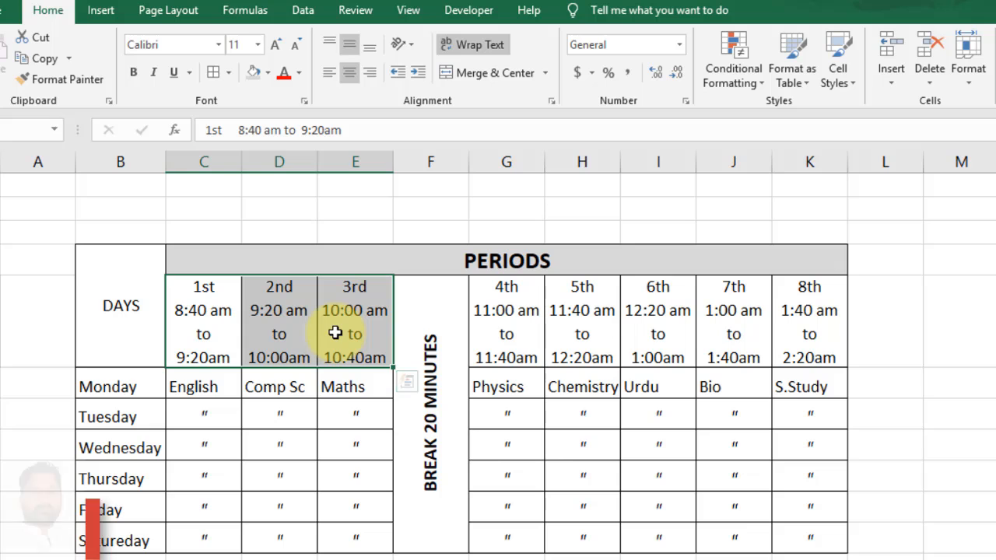
pyautogui.moveTo(504, 331); pyautogui.dragTo(793, 329)
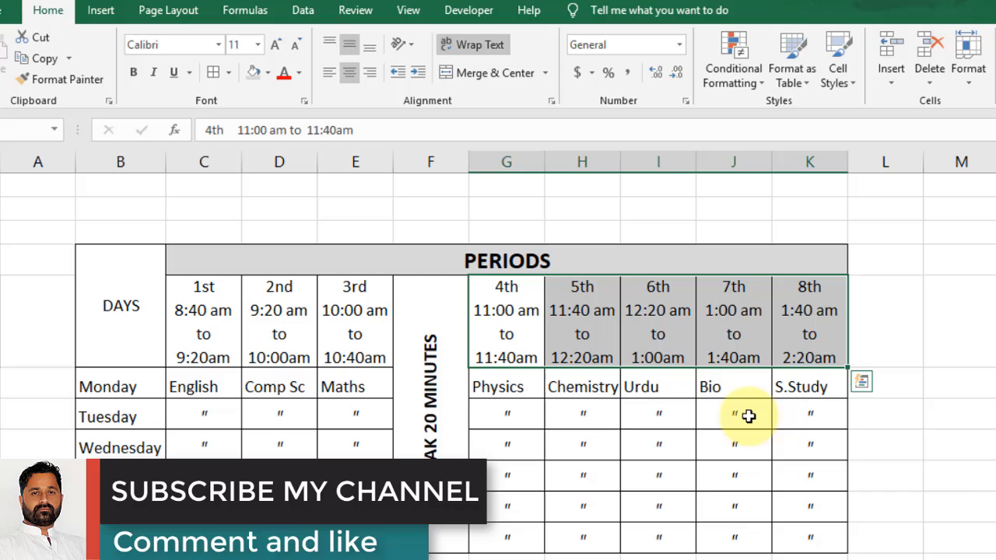
pyautogui.click(935, 466)
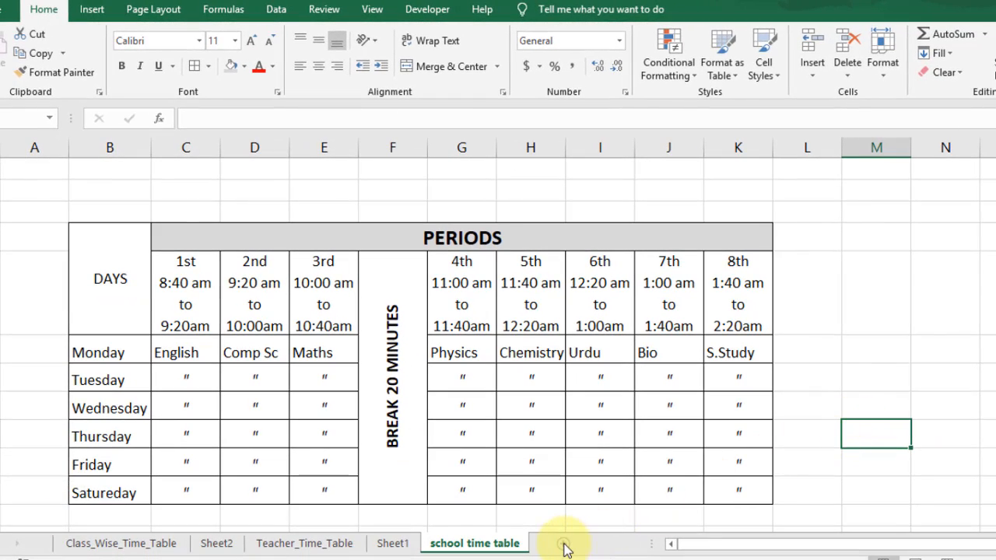
pyautogui.click(563, 542)
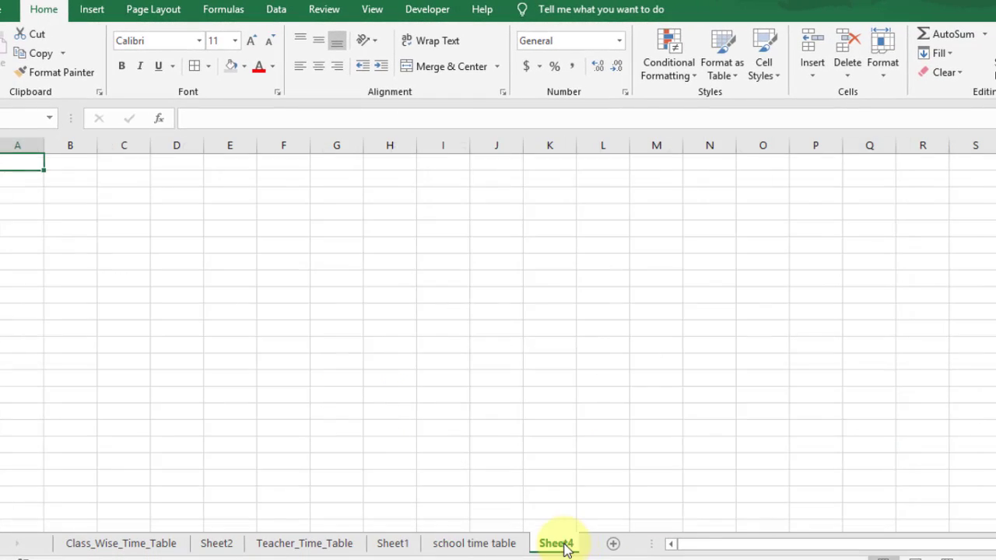
# - Select the block B8:K15 and apply All Borders to every cell
pyautogui.click(72, 229)
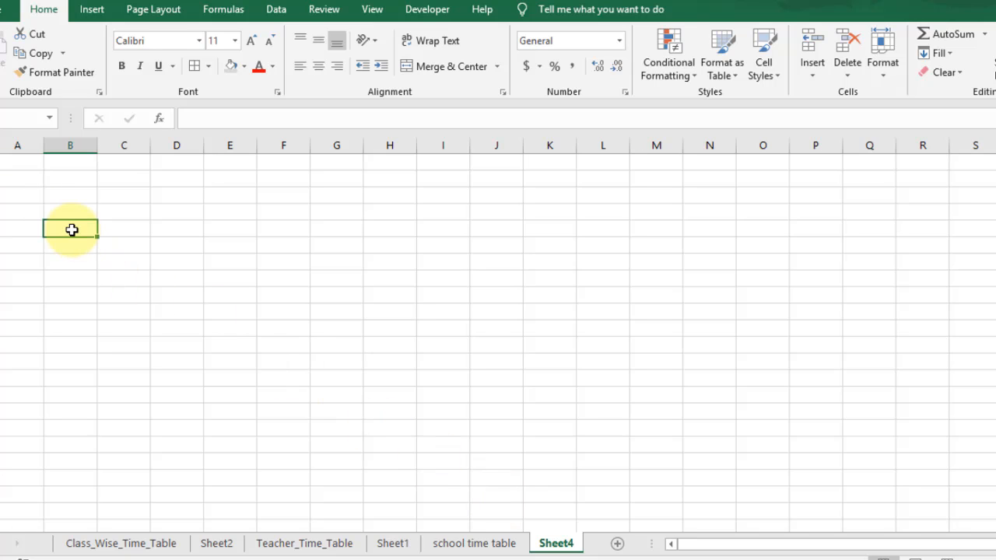
pyautogui.press('Up')
pyautogui.moveTo(73, 213)
pyautogui.mouseDown()
pyautogui.moveTo(537, 218)
pyautogui.moveTo(533, 380)
pyautogui.moveTo(536, 332)
pyautogui.mouseUp()
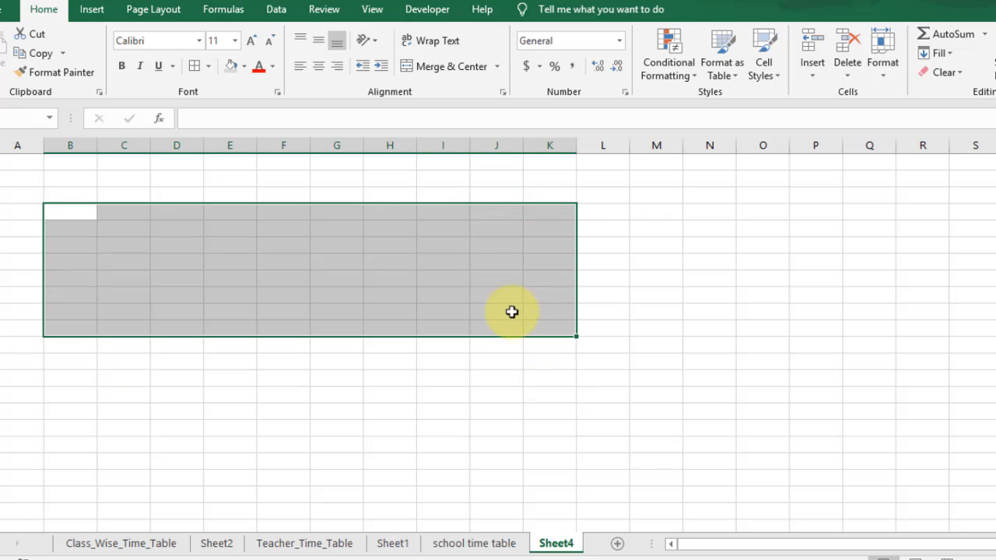
pyautogui.click(193, 67)
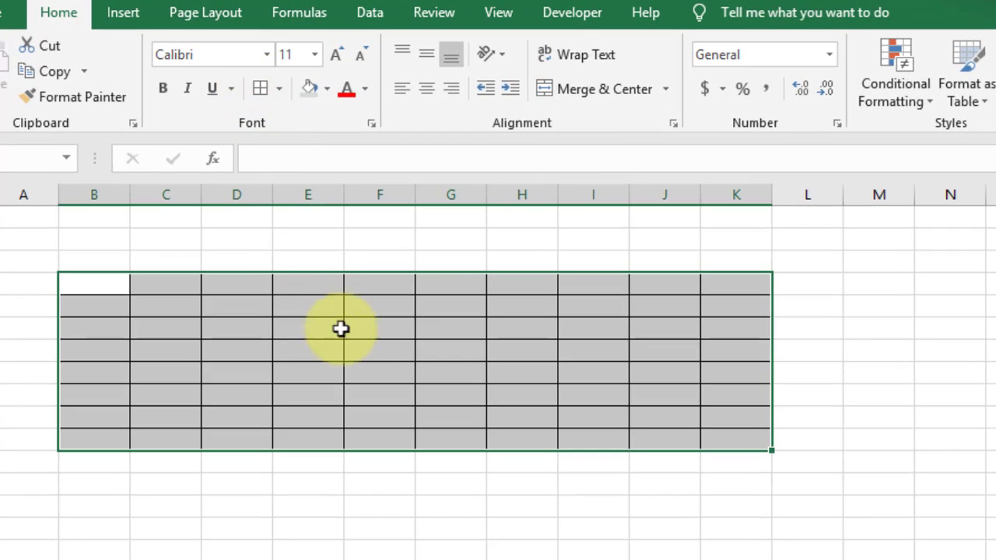
# - Merge the top row C to K into one centred cell reading Periods
pyautogui.click(260, 265)
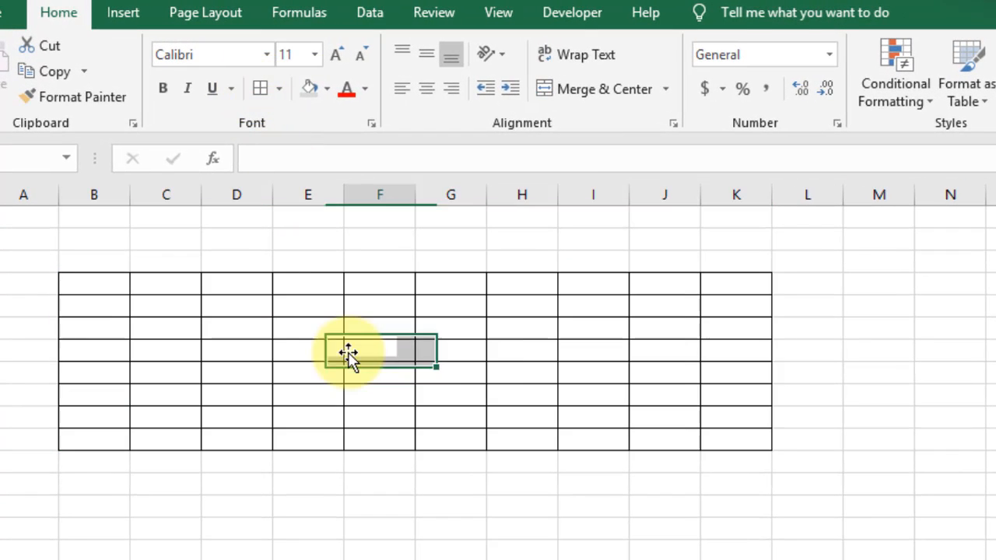
pyautogui.click(178, 288)
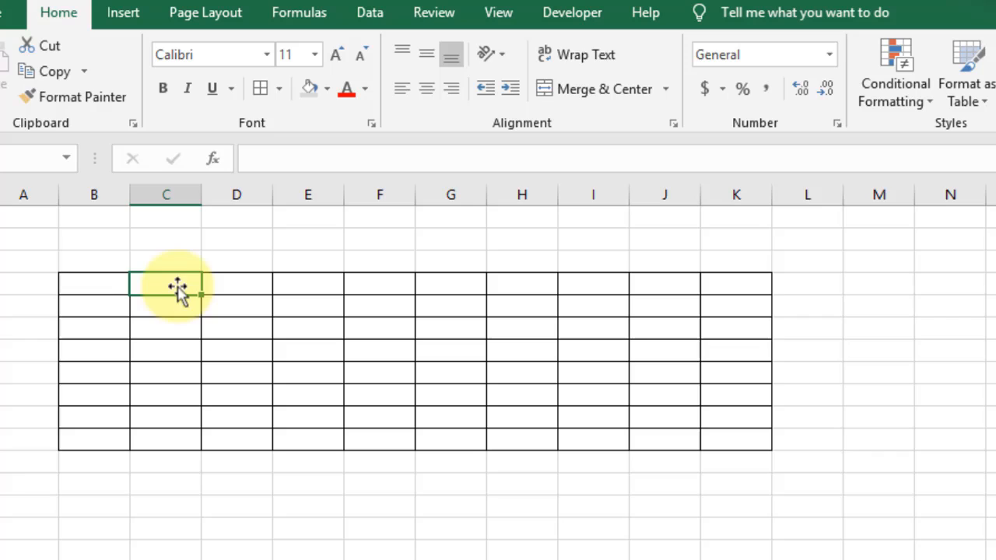
pyautogui.moveTo(178, 288); pyautogui.dragTo(732, 288)
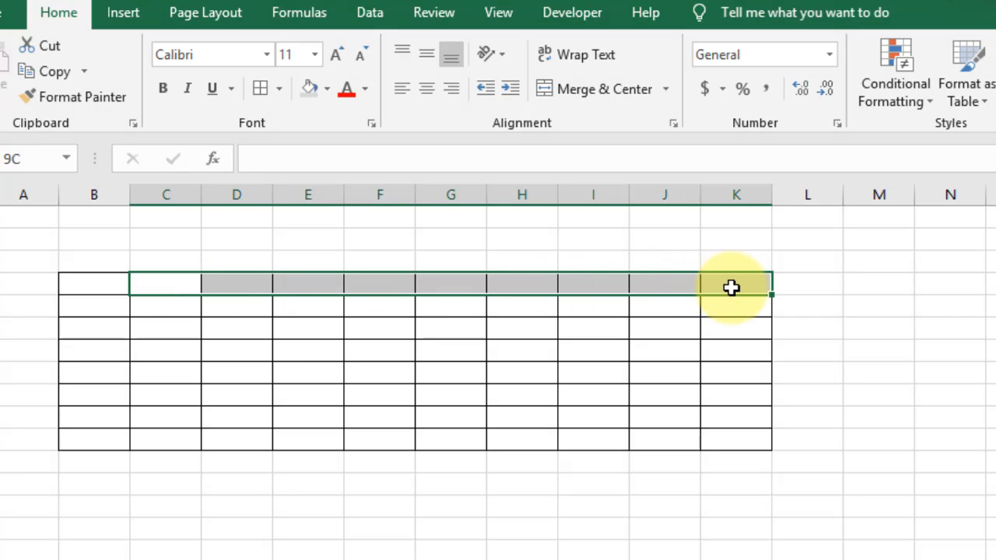
pyautogui.click(599, 91)
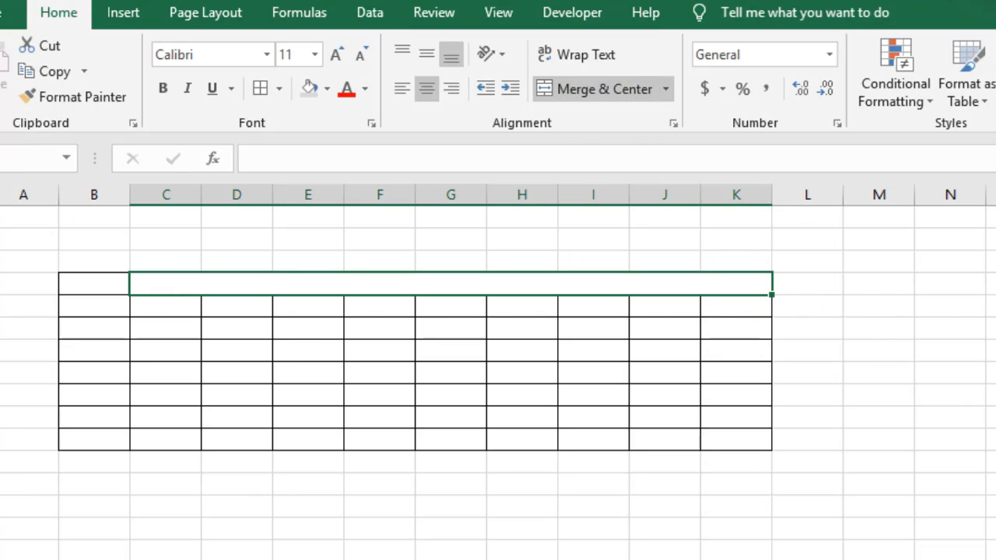
pyautogui.write('Periods')
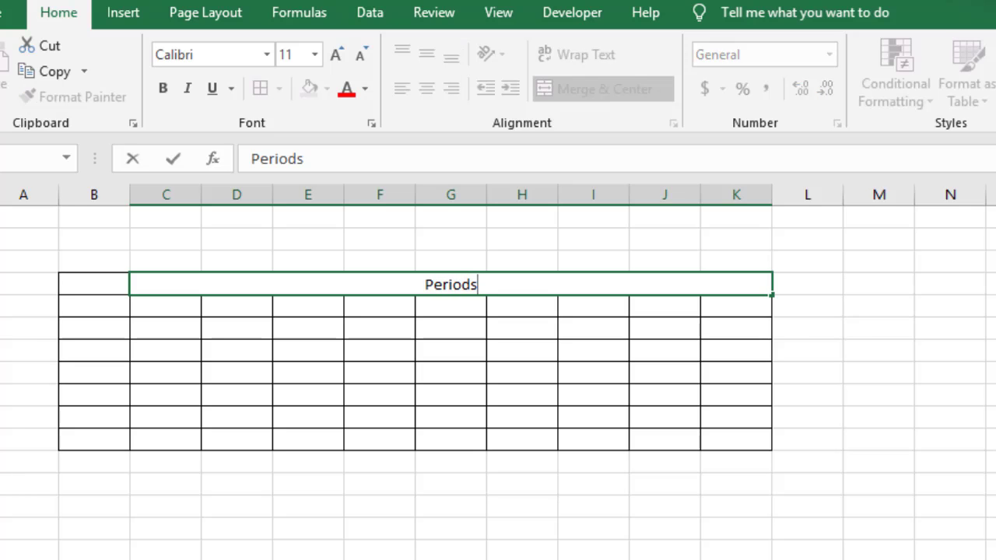
pyautogui.click(945, 490)
# - Give the Periods heading 14-point size and grey fill shading
pyautogui.click(573, 288)
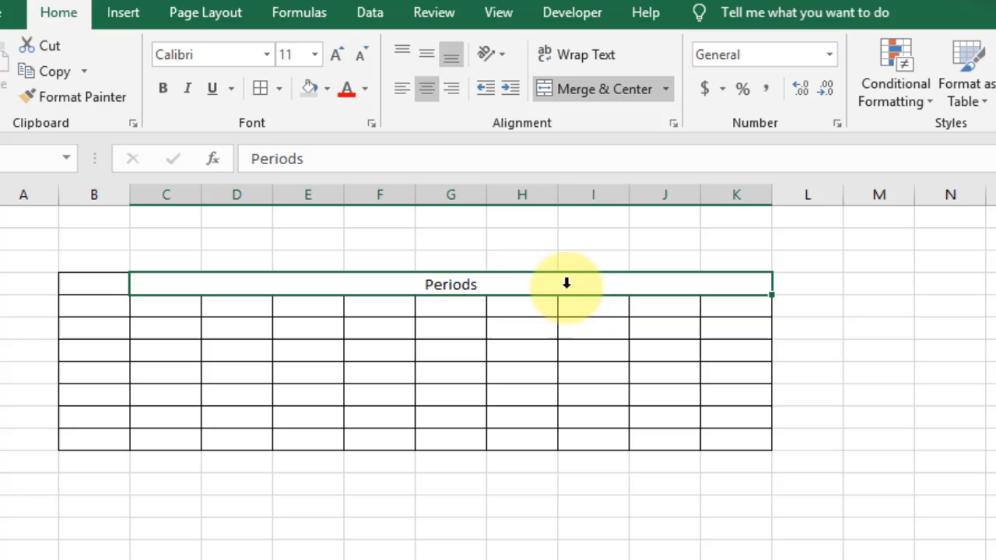
pyautogui.click(296, 54)
pyautogui.write('14')
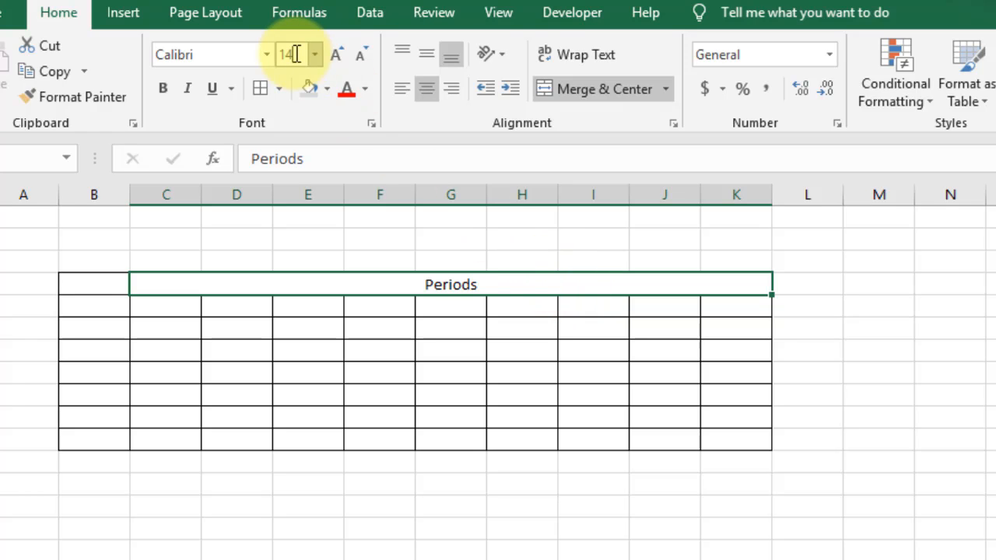
pyautogui.press('Return')
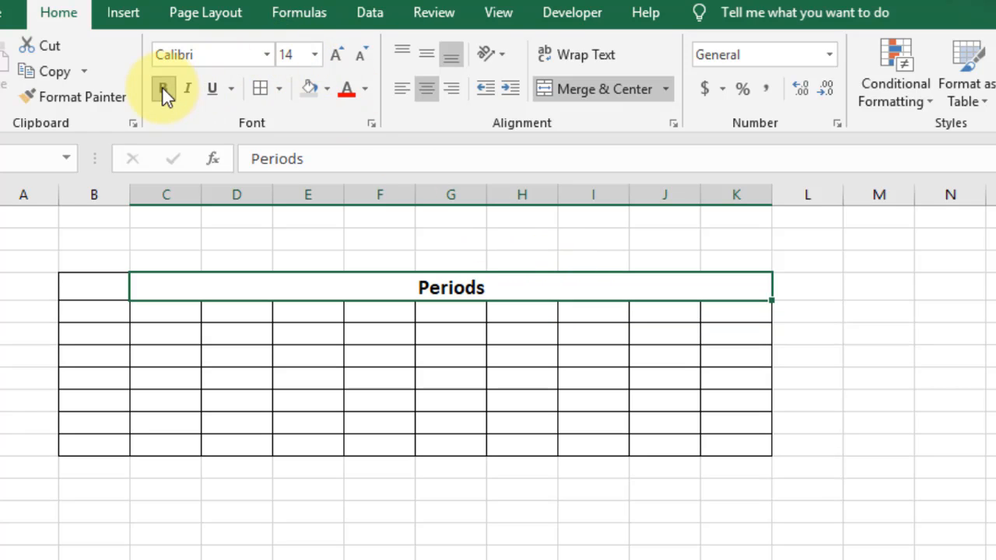
pyautogui.click(311, 91)
pyautogui.click(407, 402)
# - Merge the two left cells B8:B9 into a Days heading
pyautogui.moveTo(102, 285); pyautogui.dragTo(101, 306)
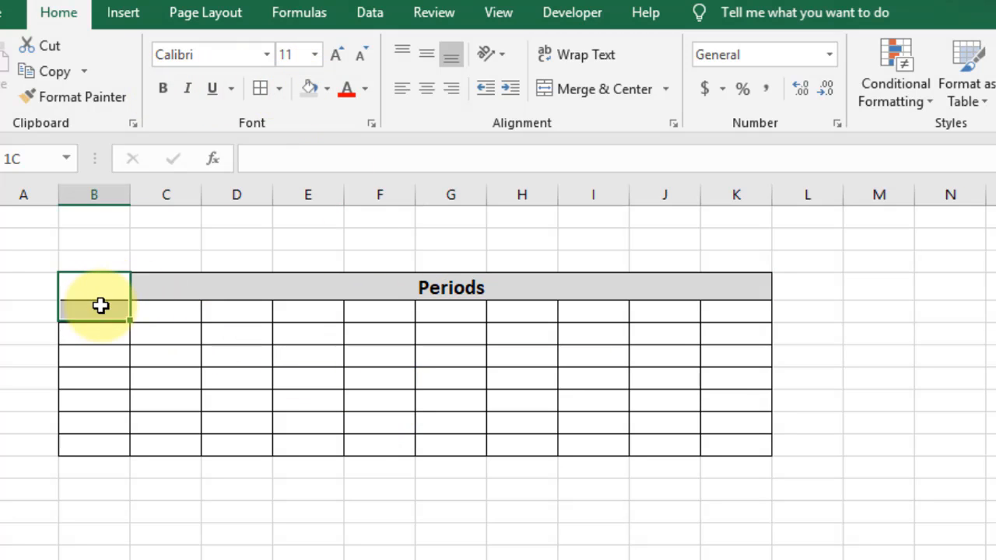
pyautogui.click(605, 91)
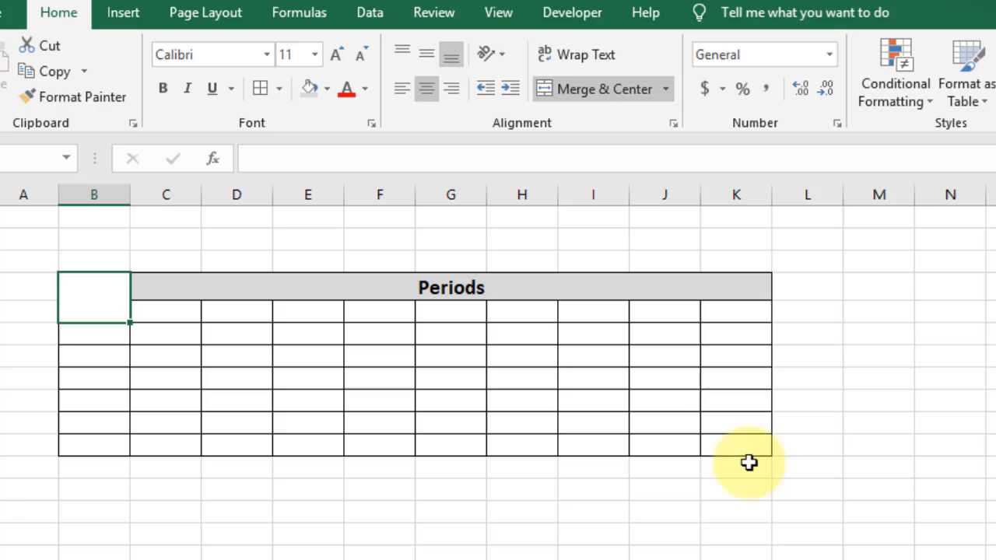
pyautogui.write('Days')
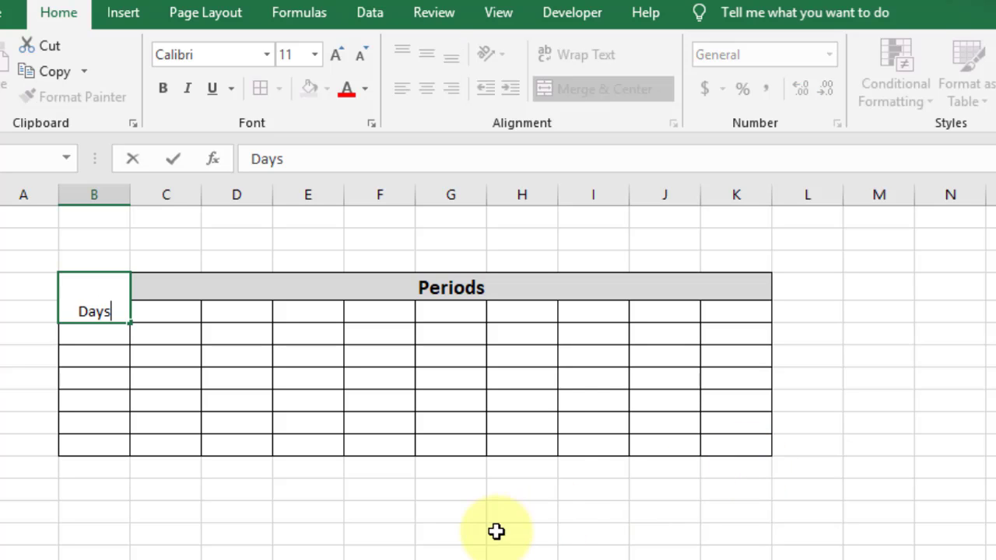
pyautogui.click(493, 531)
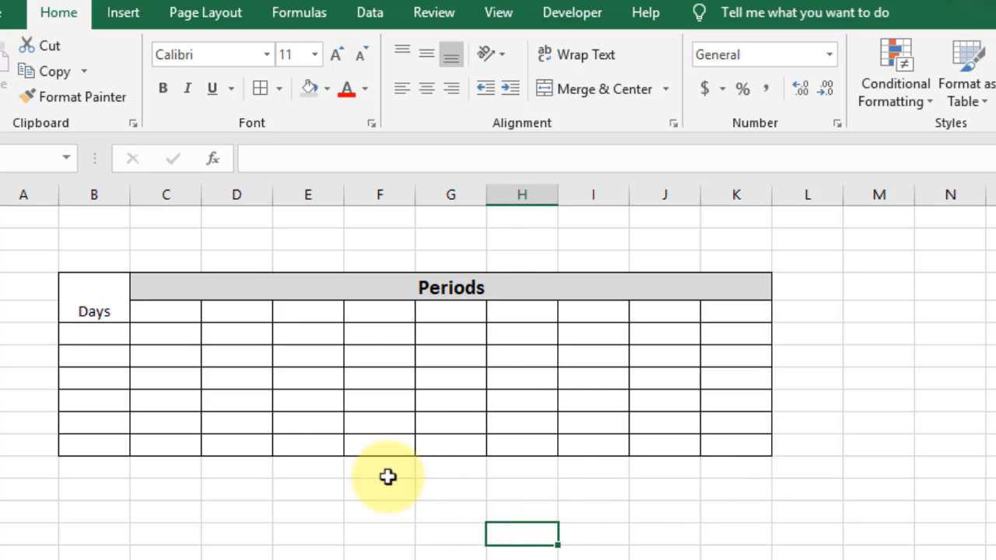
# - List Monday through Saturday down column B and AutoFit its width
pyautogui.click(111, 335)
pyautogui.write('M')
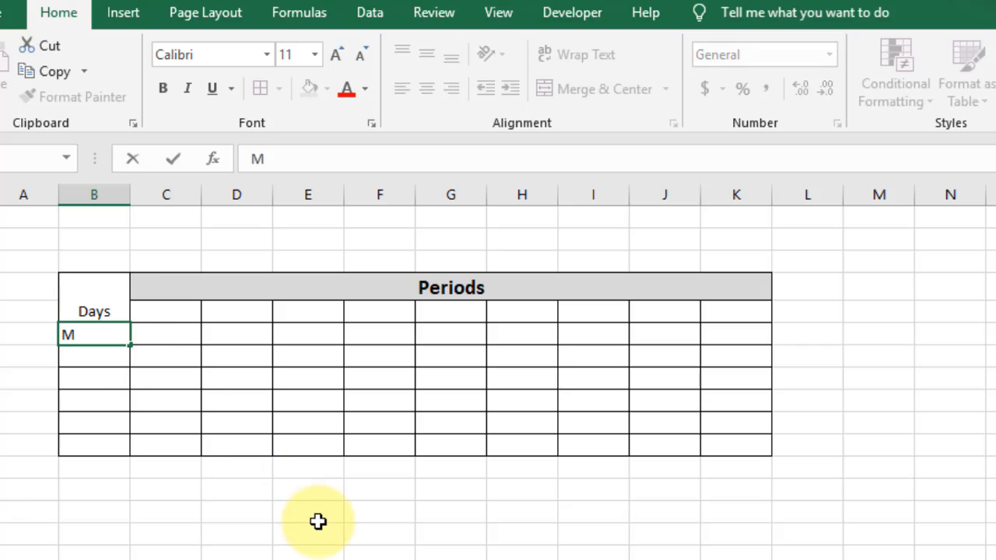
pyautogui.write('onday')
pyautogui.press('Return')
pyautogui.write('Tuesday')
pyautogui.press('Return')
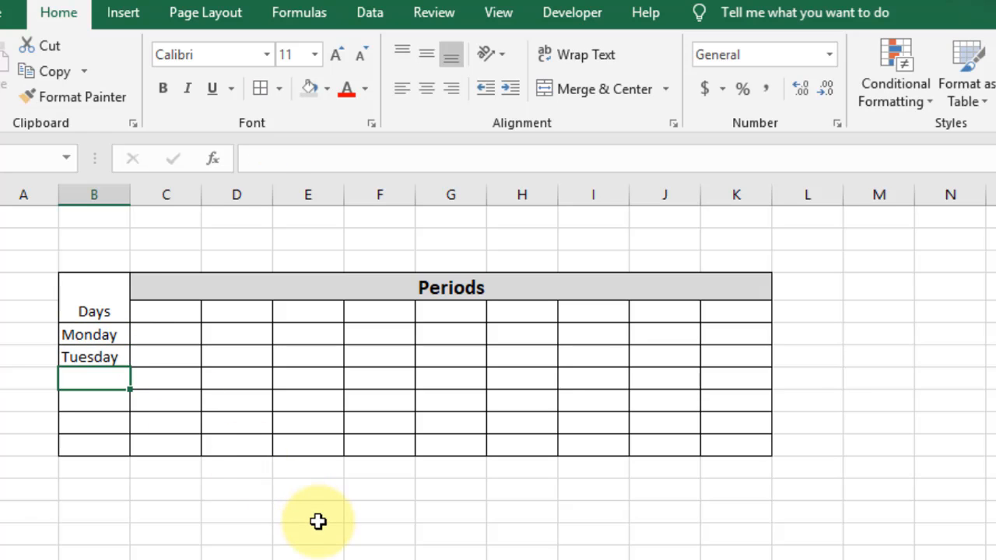
pyautogui.write('Wednesday')
pyautogui.press('Return')
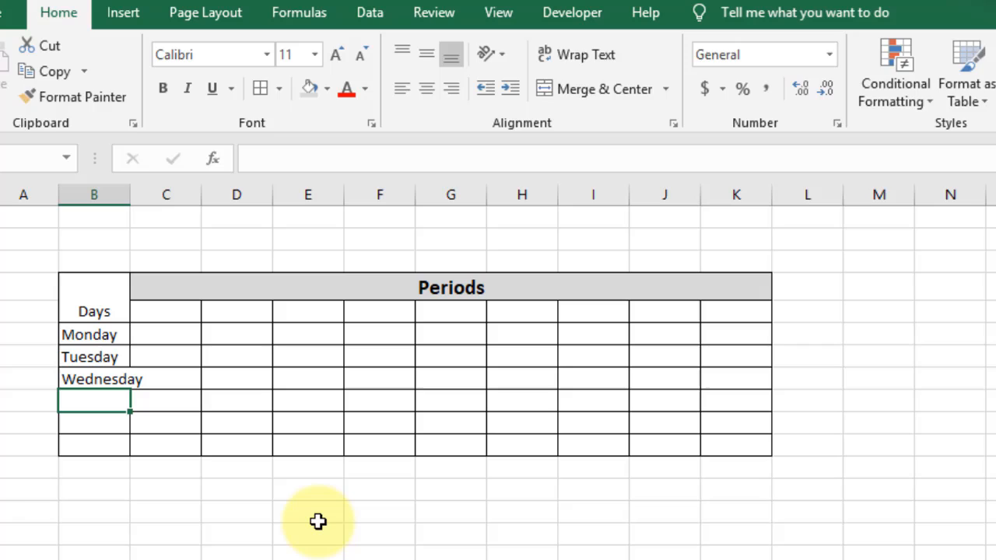
pyautogui.write('Thursday')
pyautogui.press('Return')
pyautogui.write('Frida')
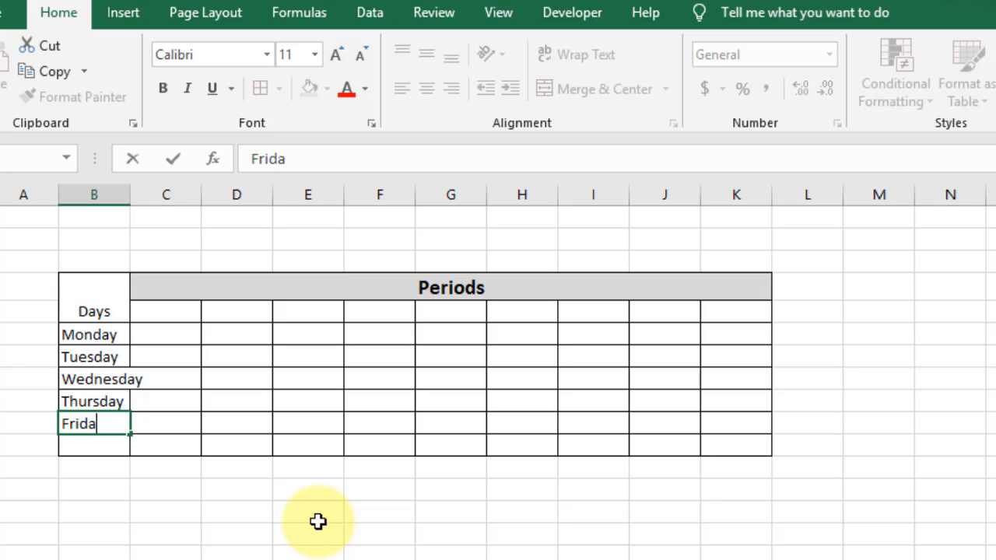
pyautogui.write('y')
pyautogui.press('Return')
pyautogui.write('Satu')
pyautogui.press('Return')
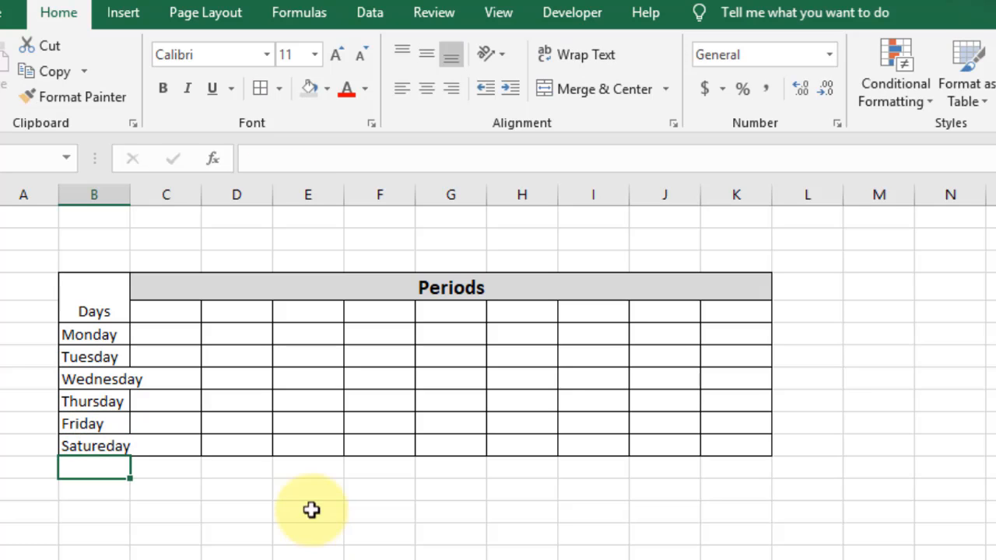
pyautogui.doubleClick(134, 194)
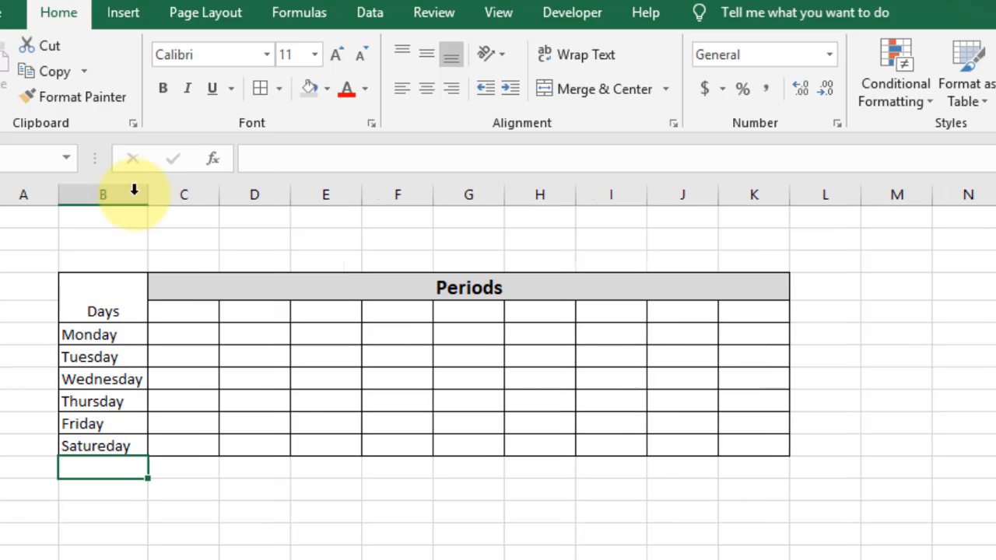
pyautogui.click(265, 417)
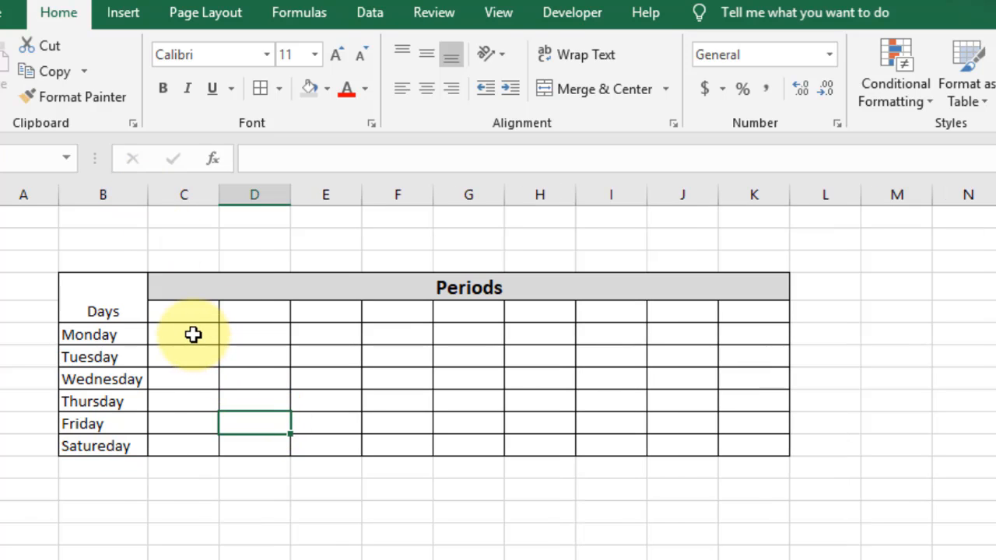
# - Set a taller row height for the six day rows via Format > Row Height
pyautogui.moveTo(193, 335); pyautogui.dragTo(201, 443)
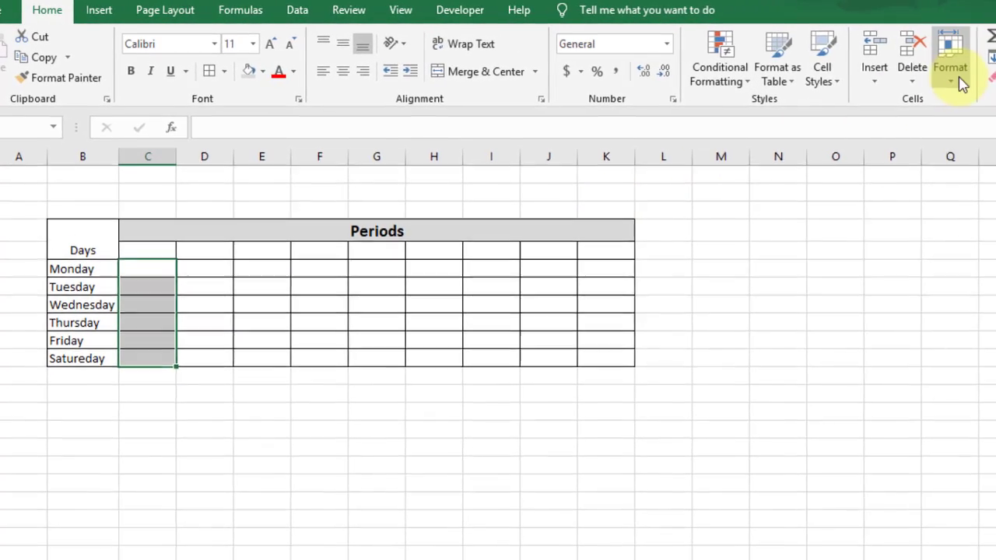
pyautogui.click(951, 74)
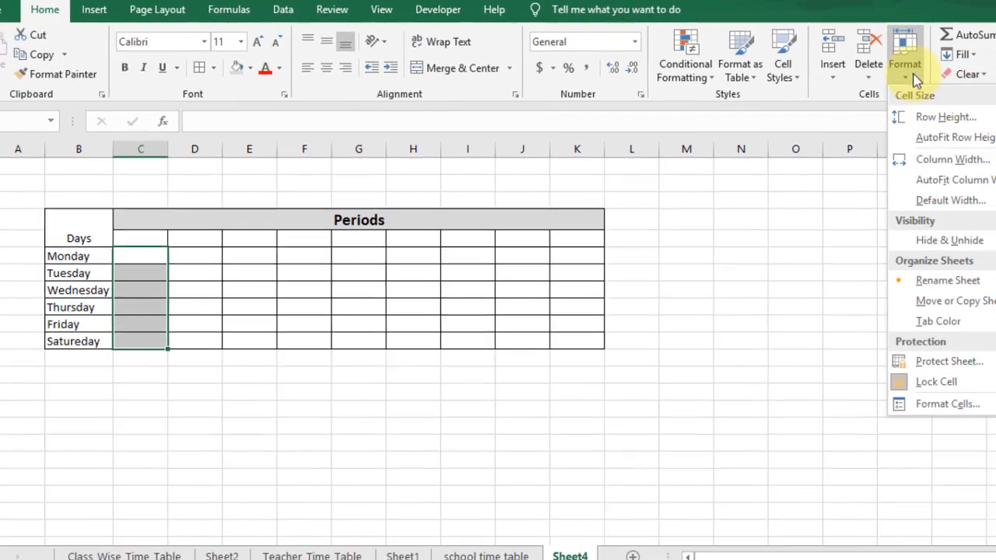
pyautogui.click(902, 115)
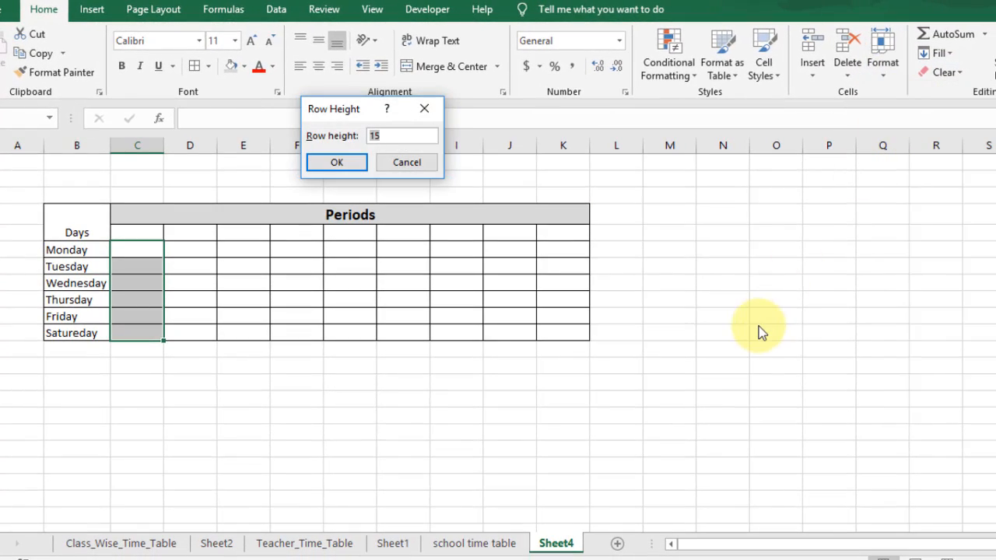
pyautogui.write('5')
pyautogui.press('Return')
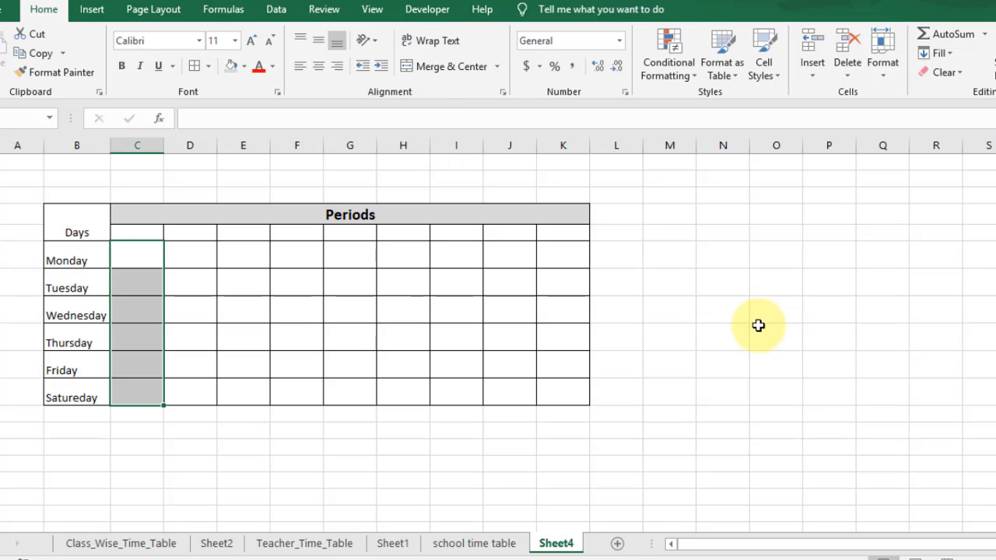
# - Set the Periods title row height to 25
pyautogui.click(280, 215)
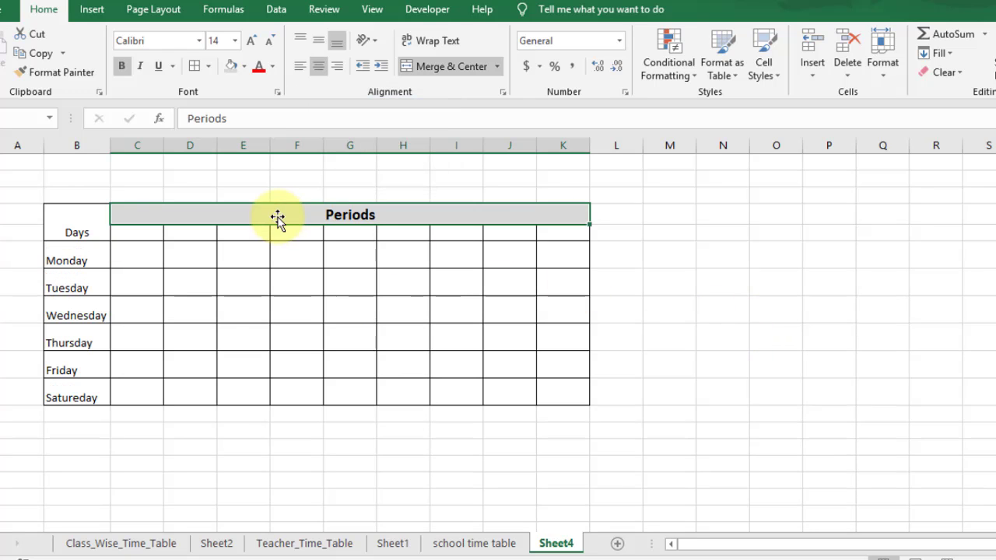
pyautogui.click(880, 81)
pyautogui.click(888, 113)
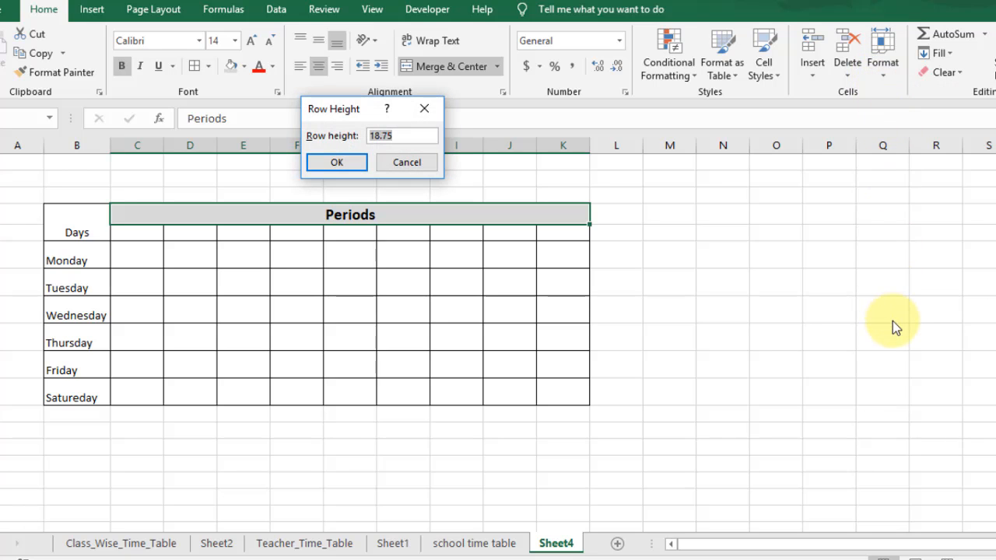
pyautogui.write('5')
pyautogui.press('Return')
pyautogui.click(766, 323)
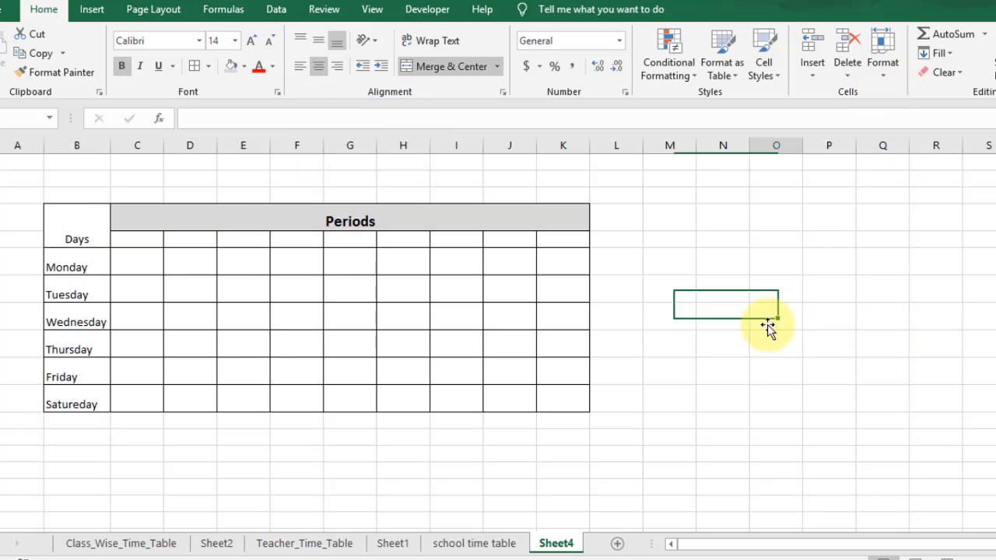
# - Middle-align and bold the merged Days heading
pyautogui.click(91, 229)
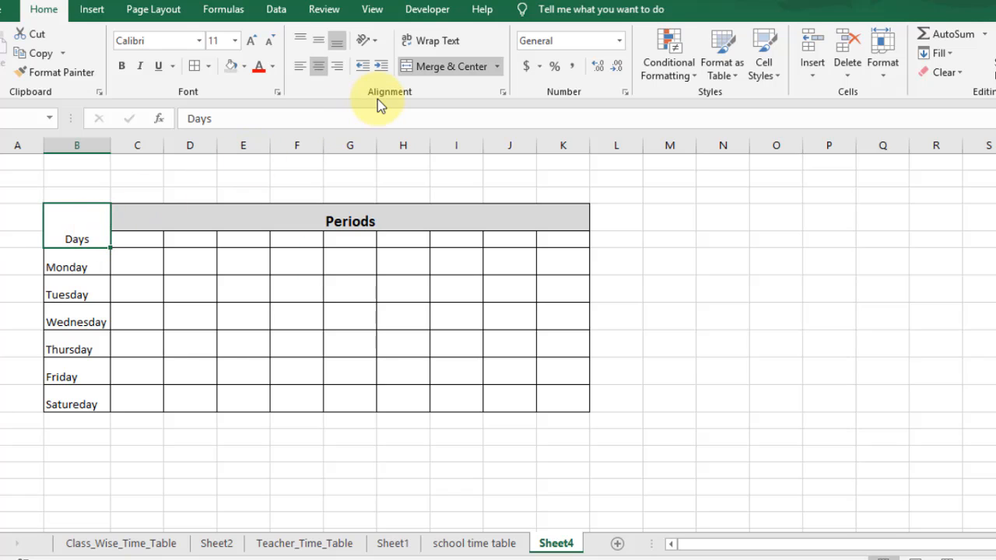
pyautogui.click(318, 40)
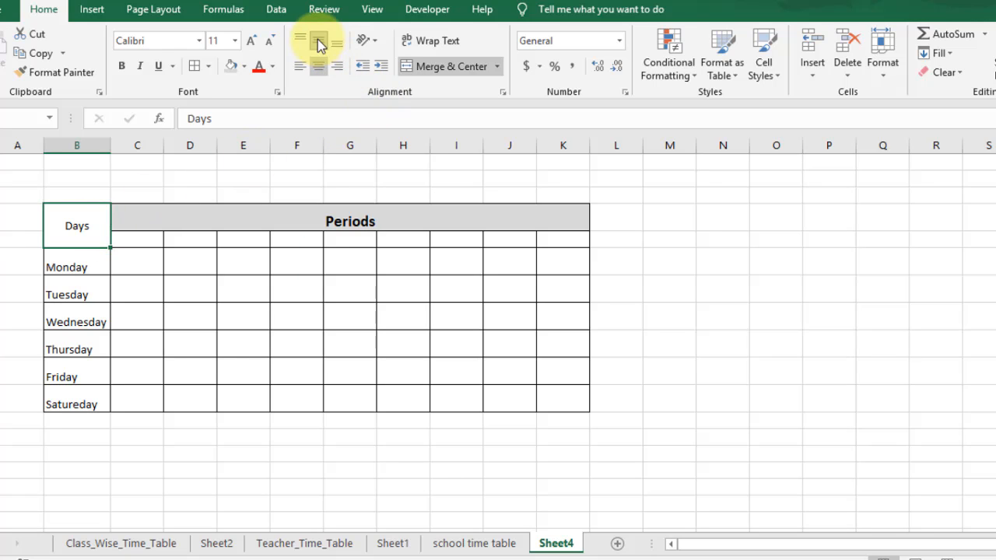
pyautogui.click(300, 309)
pyautogui.click(96, 231)
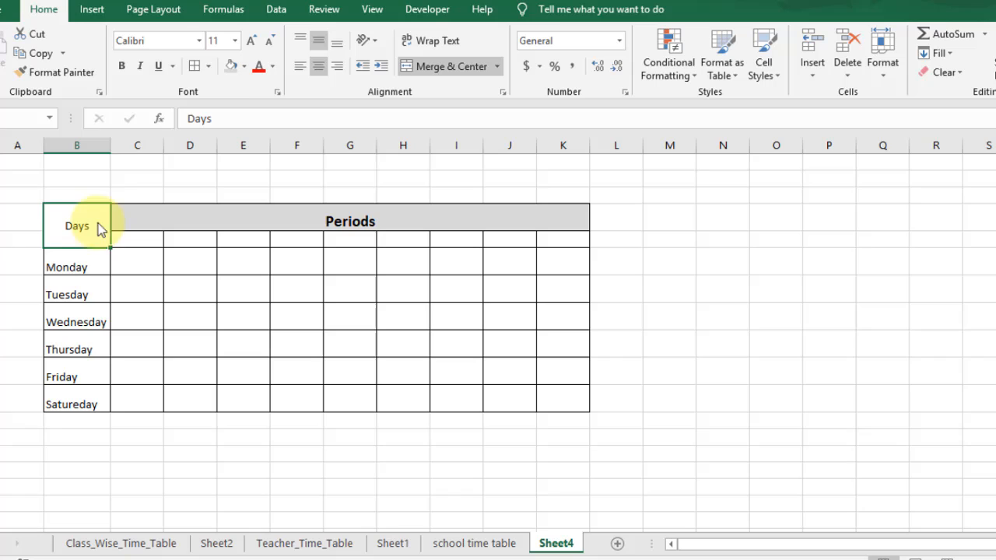
pyautogui.click(122, 66)
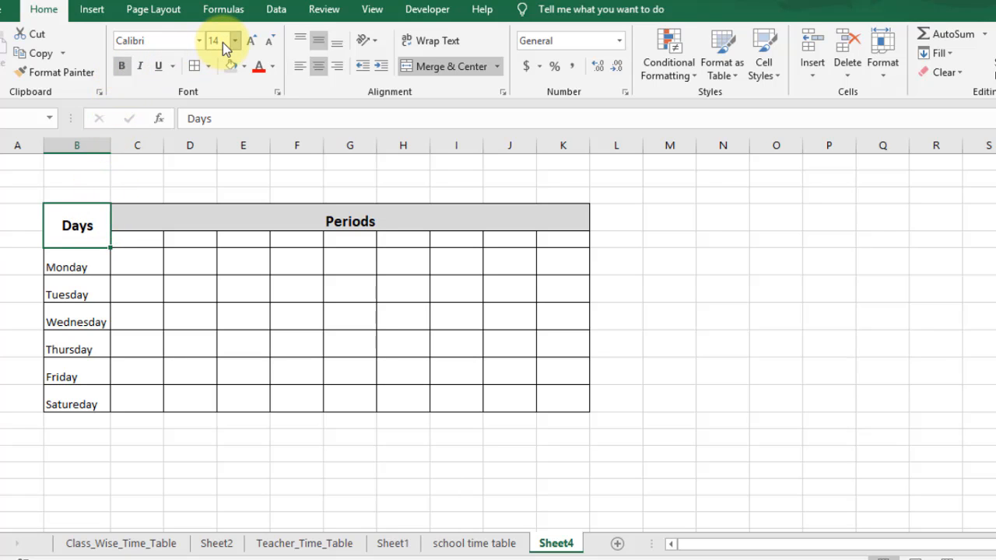
pyautogui.click(359, 337)
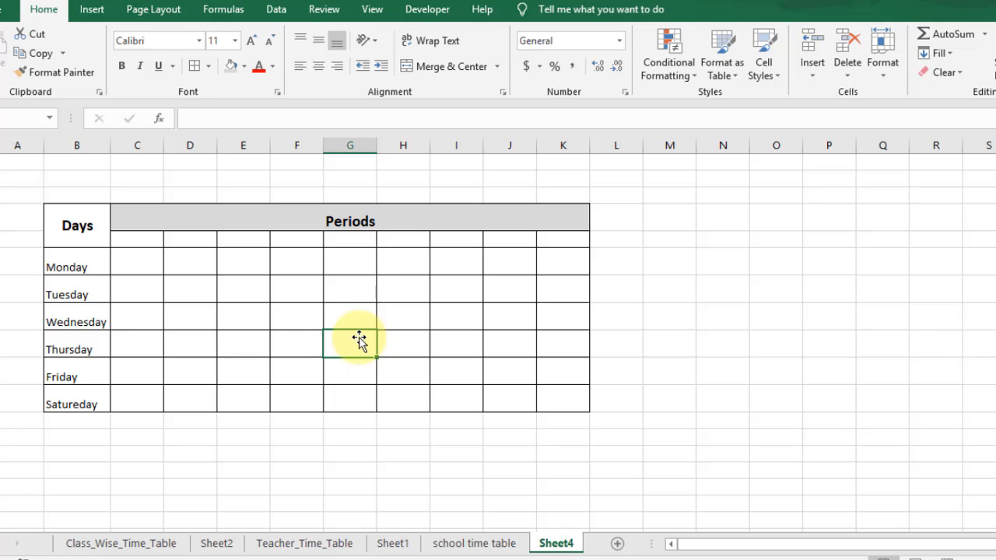
# - Select the period heading cells C5 to K5 under Periods
pyautogui.click(136, 237)
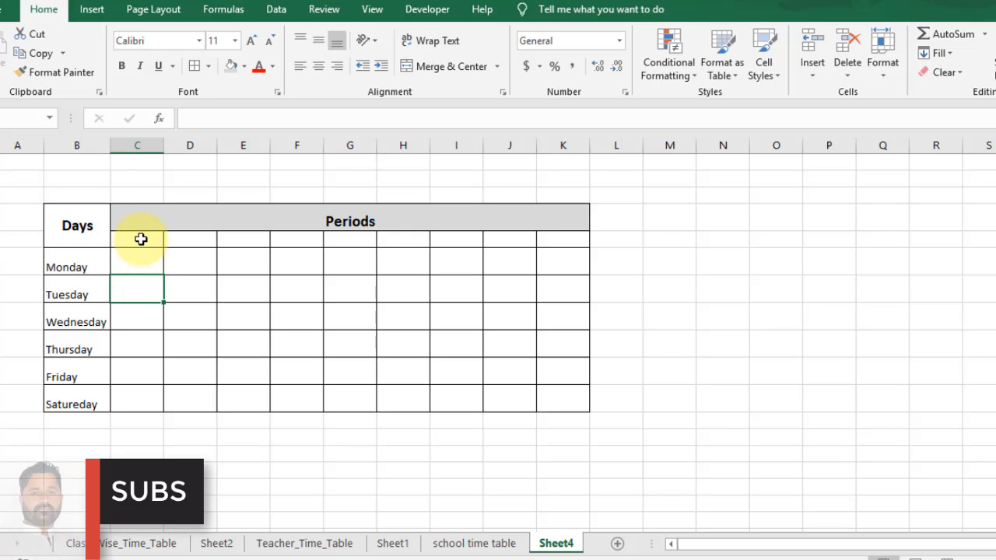
pyautogui.moveTo(139, 238); pyautogui.dragTo(563, 239)
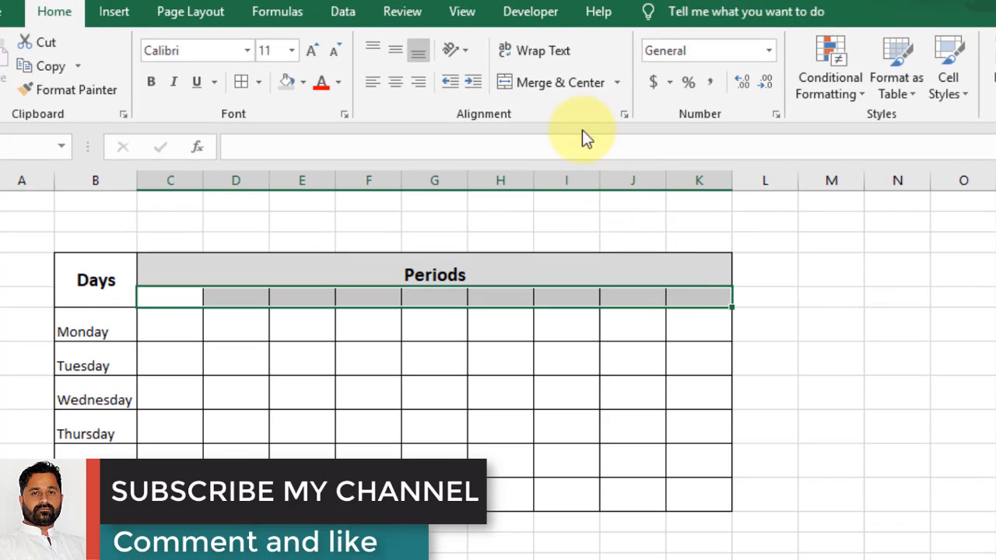
# - Turn on Wrap Text for the period headings and drag row 5 taller
pyautogui.click(459, 44)
pyautogui.click(368, 427)
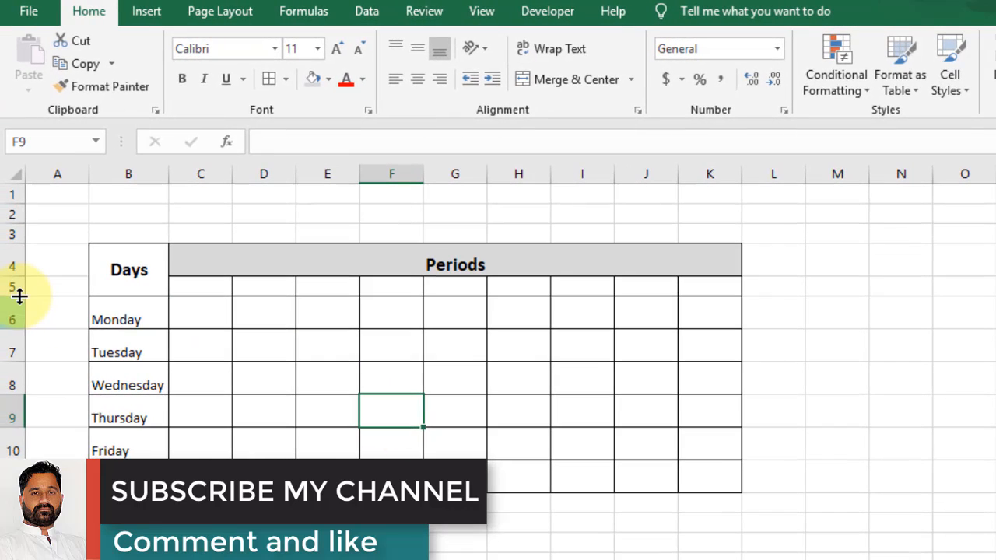
pyautogui.moveTo(18, 293); pyautogui.dragTo(22, 334)
# - Centre-align the period heading cells in row 5 and select C5
pyautogui.click(323, 377)
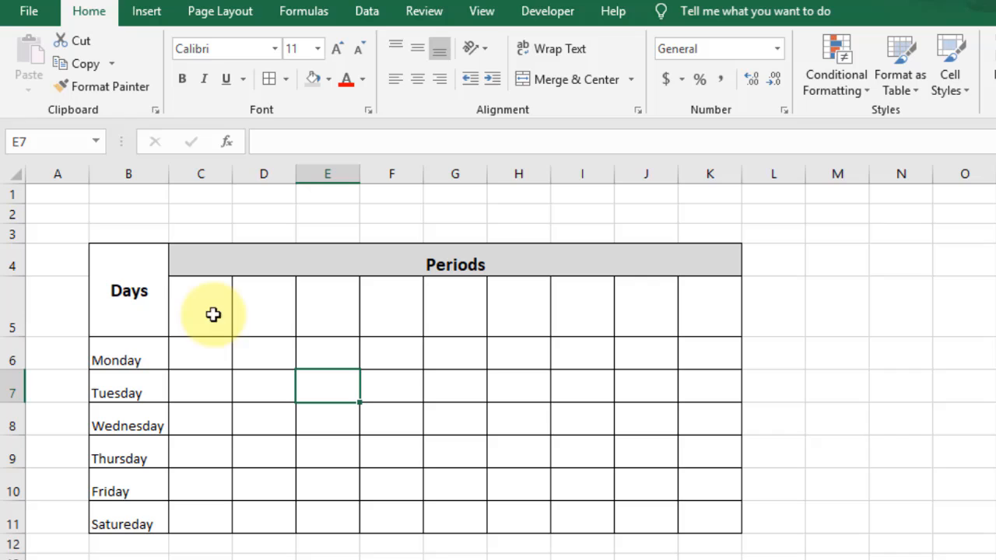
pyautogui.moveTo(213, 314); pyautogui.dragTo(691, 308)
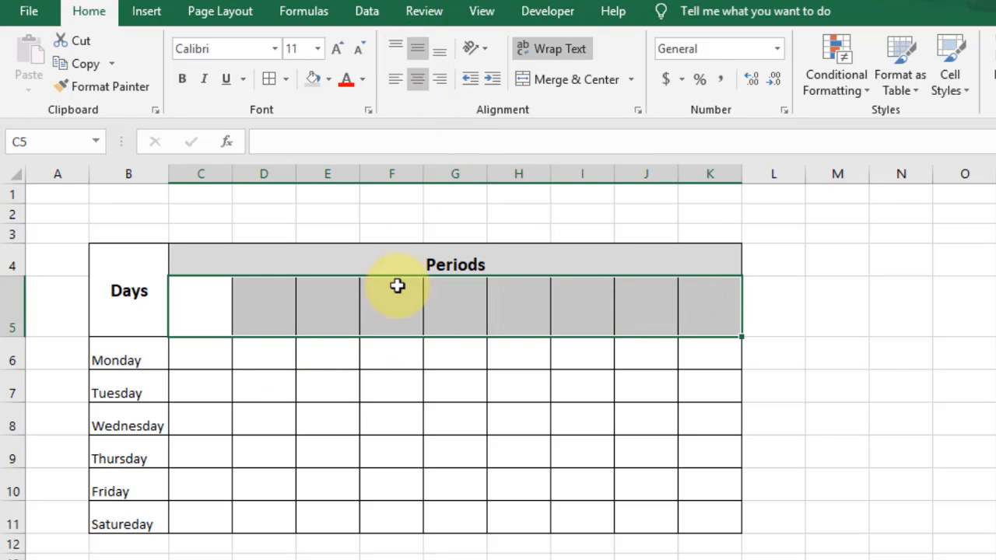
pyautogui.click(389, 426)
pyautogui.click(201, 314)
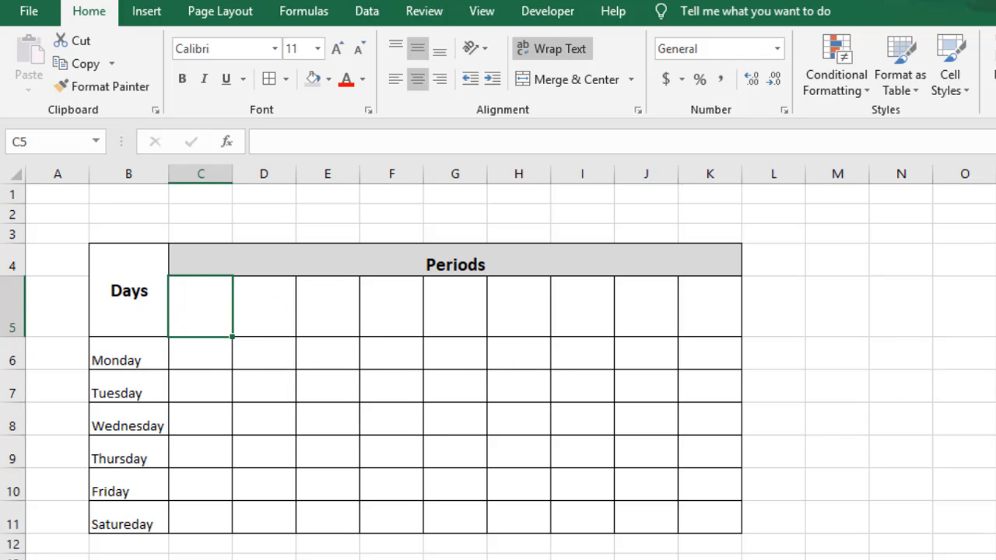
pyautogui.write('1st')
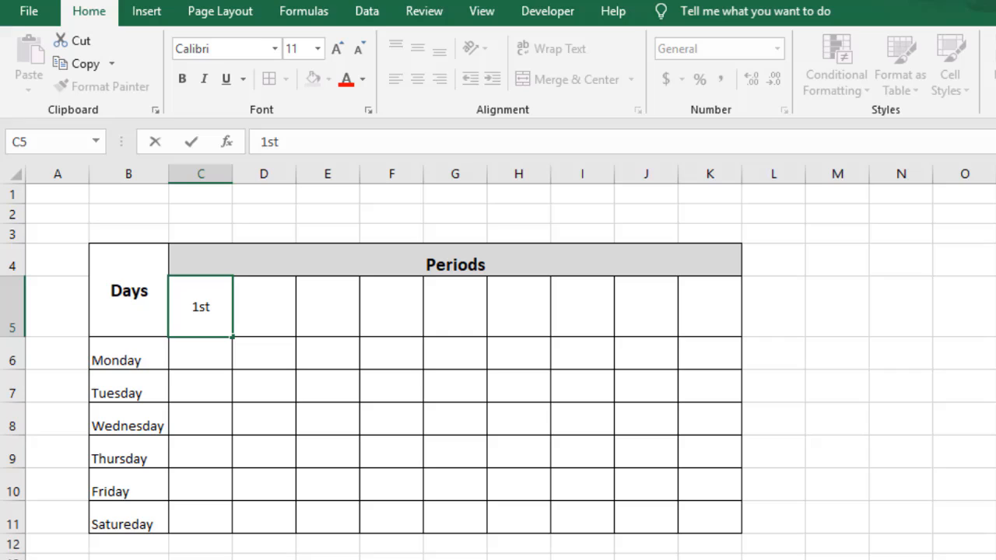
pyautogui.write('  8:40 am    to 9:')
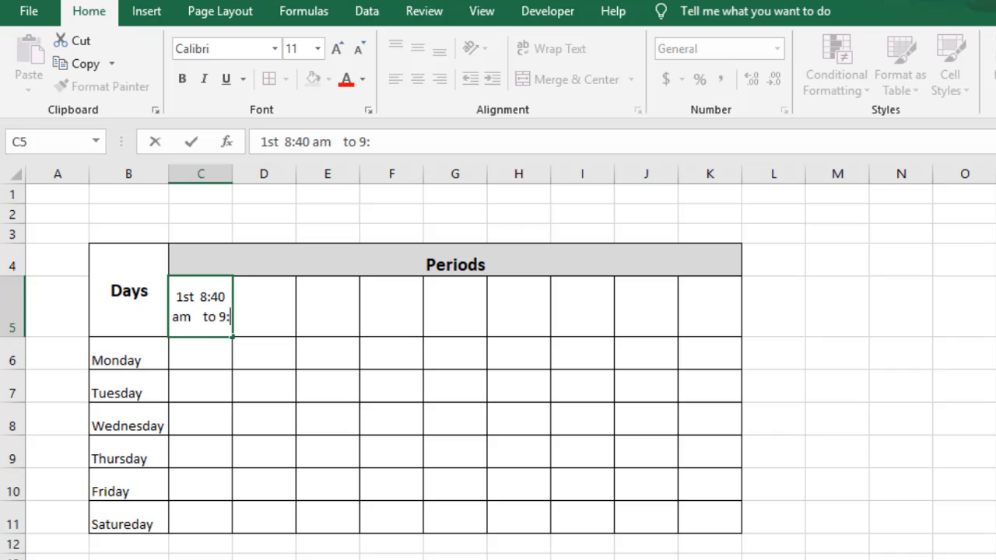
pyautogui.write('20 am')
# - Enter '1st 8:40 am to 9:20 am' in C5, fix its spacing and make row 5 fit four lines
pyautogui.click(254, 482)
pyautogui.click(200, 285)
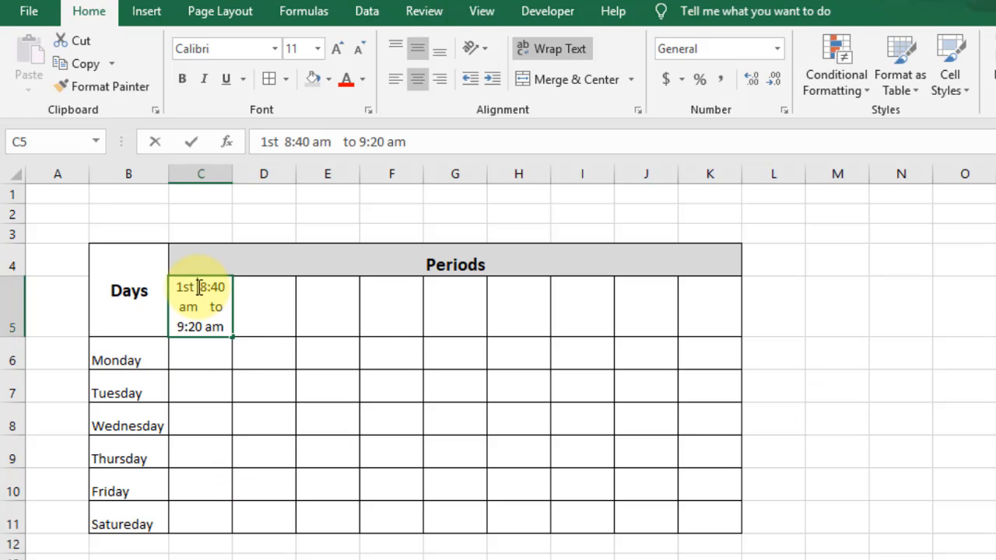
pyautogui.doubleClick(198, 287)
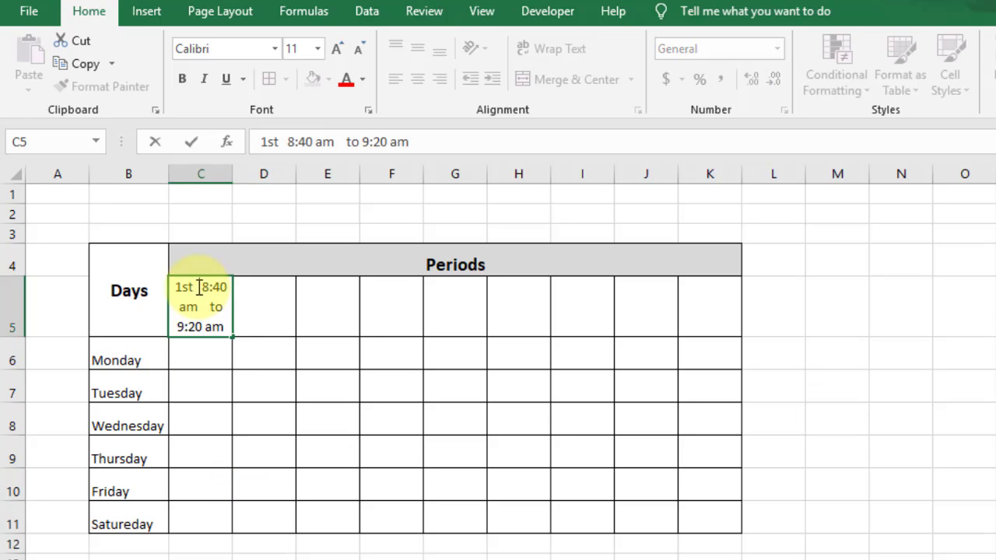
pyautogui.click(198, 324)
pyautogui.click(205, 303)
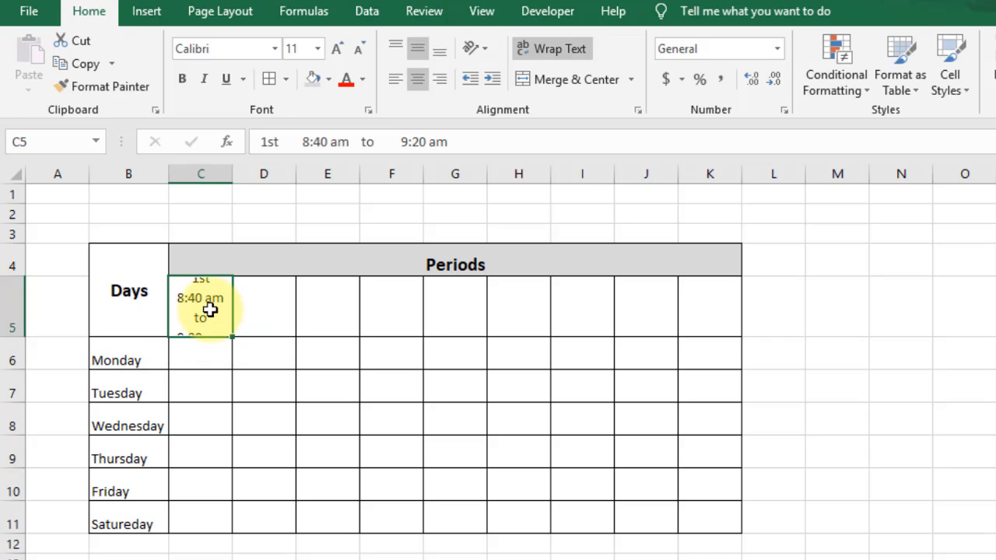
pyautogui.moveTo(21, 337); pyautogui.dragTo(23, 358)
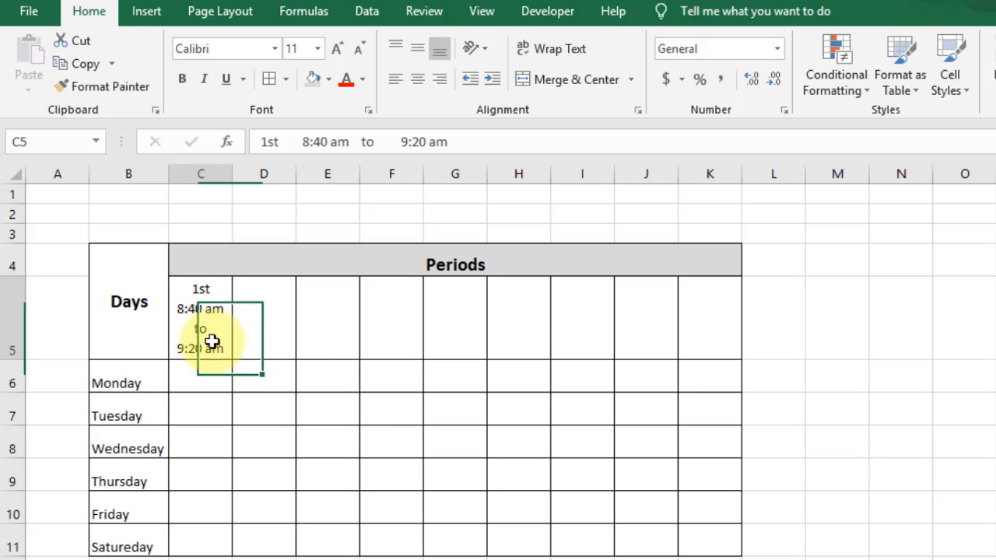
# - Copy the period heading into D5, E5 and G5 to K5, skipping break column F
pyautogui.click(293, 354)
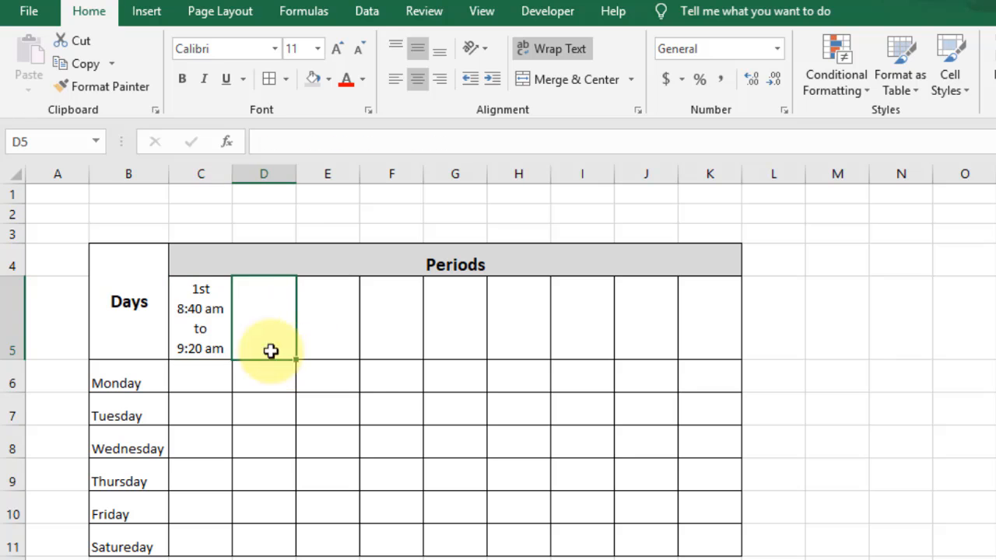
pyautogui.press('Left')
pyautogui.hotkey('ctrl', 'c')
pyautogui.click(276, 328)
pyautogui.hotkey('ctrl', 'v')
pyautogui.click(333, 329)
pyautogui.hotkey('ctrl', 'v')
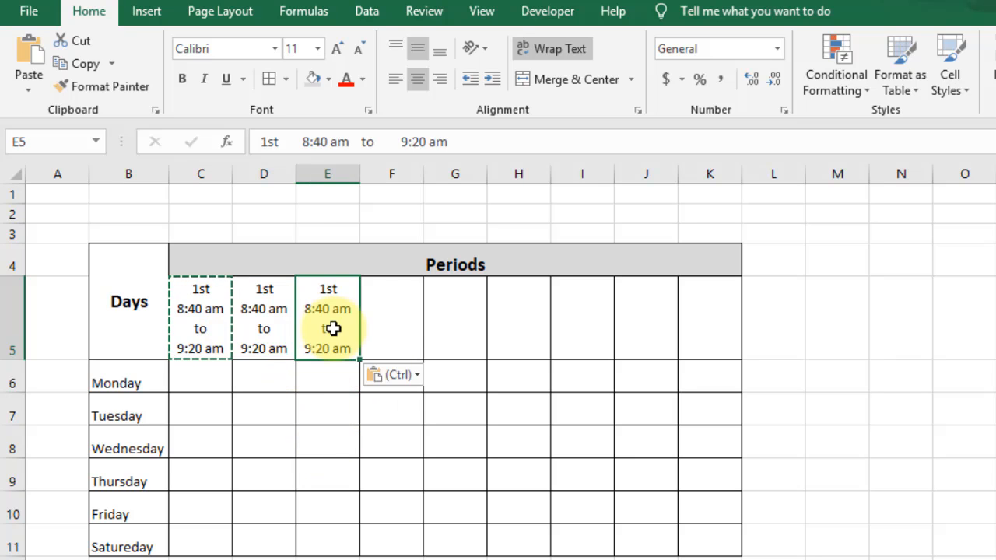
pyautogui.click(454, 329)
pyautogui.hotkey('ctrl', 'v')
pyautogui.hotkey('ctrl', 'v')
pyautogui.click(651, 322)
pyautogui.hotkey('ctrl', 'v')
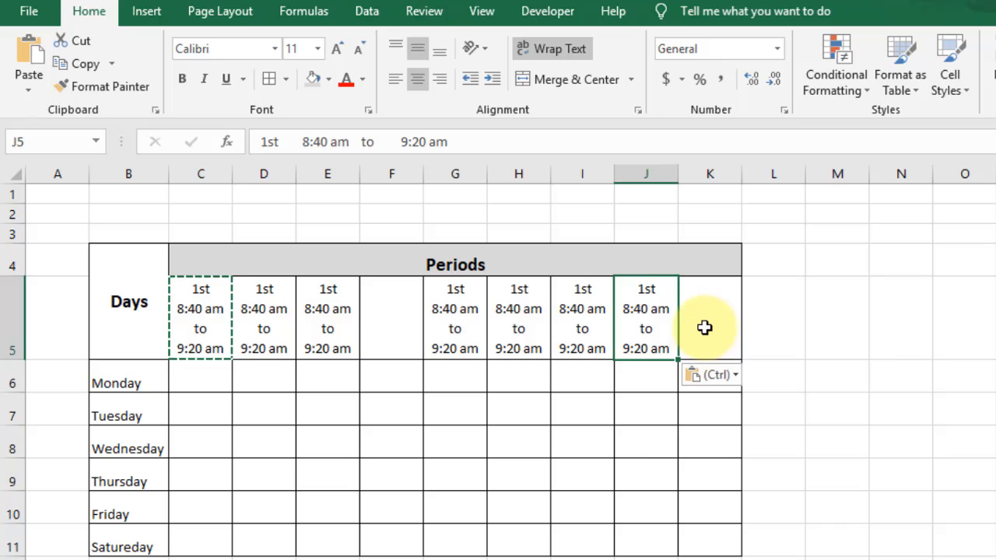
pyautogui.click(705, 329)
pyautogui.hotkey('ctrl', 'v')
pyautogui.click(615, 450)
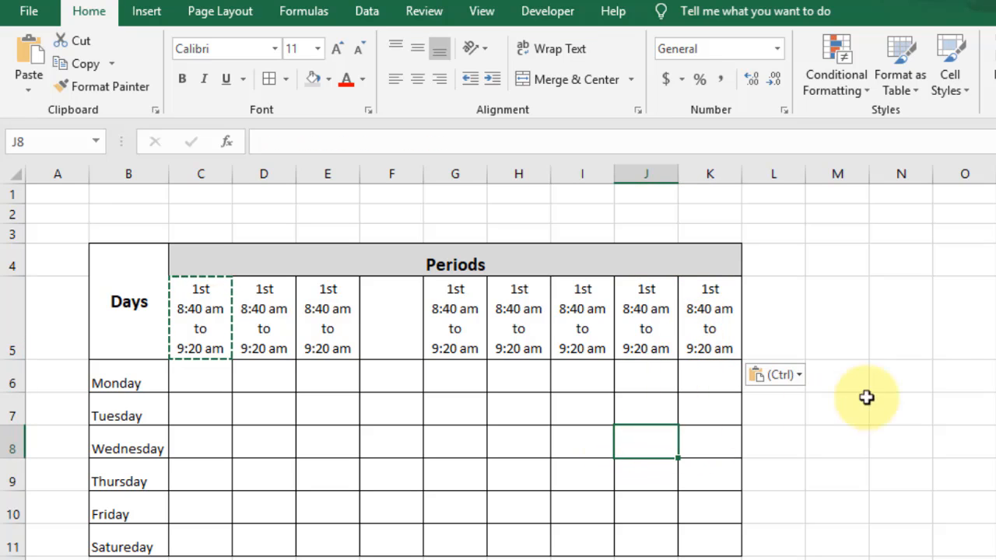
pyautogui.click(926, 384)
# - Select column F down the table for the break
pyautogui.click(607, 458)
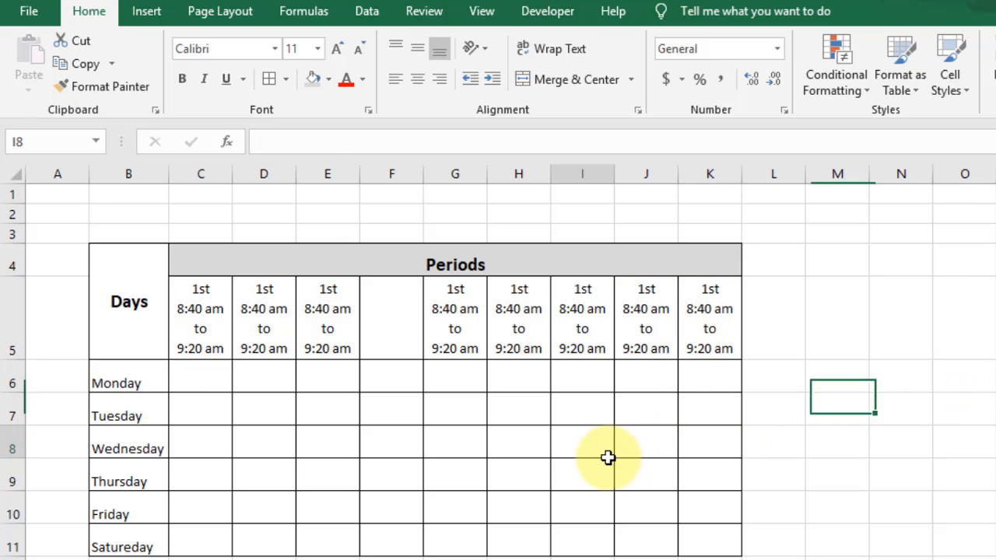
pyautogui.moveTo(395, 329); pyautogui.dragTo(398, 537)
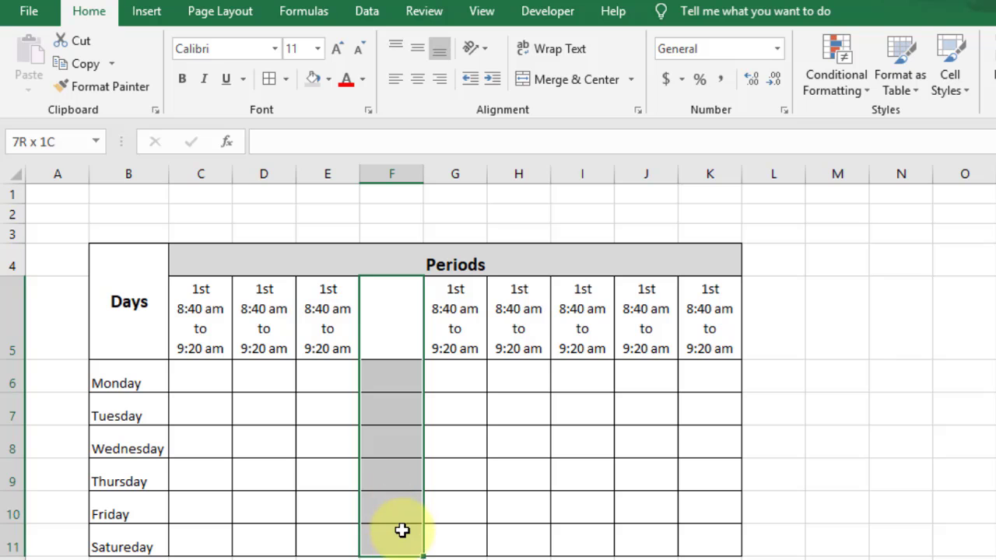
# - Merge column F into one cell and enter the label Break 20 minutes
pyautogui.click(587, 80)
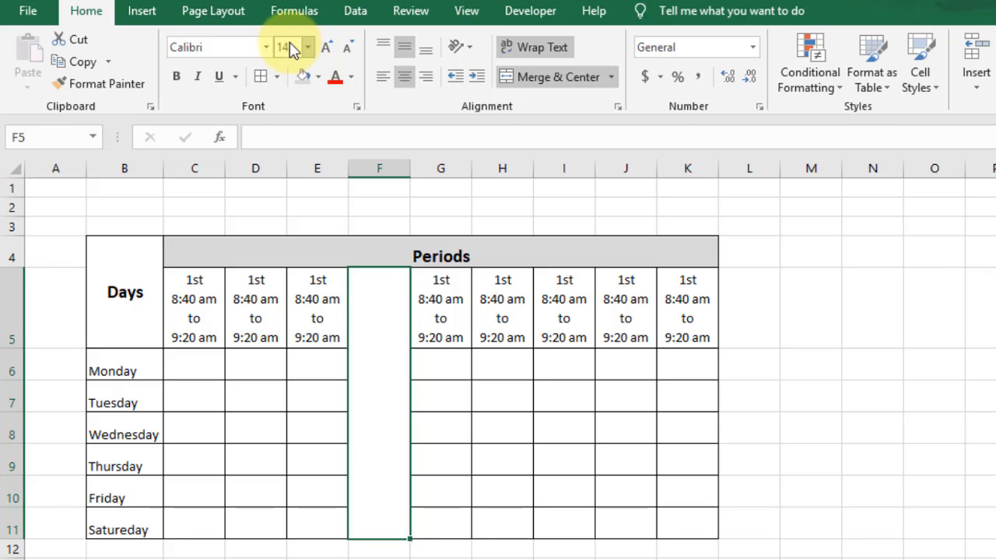
pyautogui.write('Break 2')
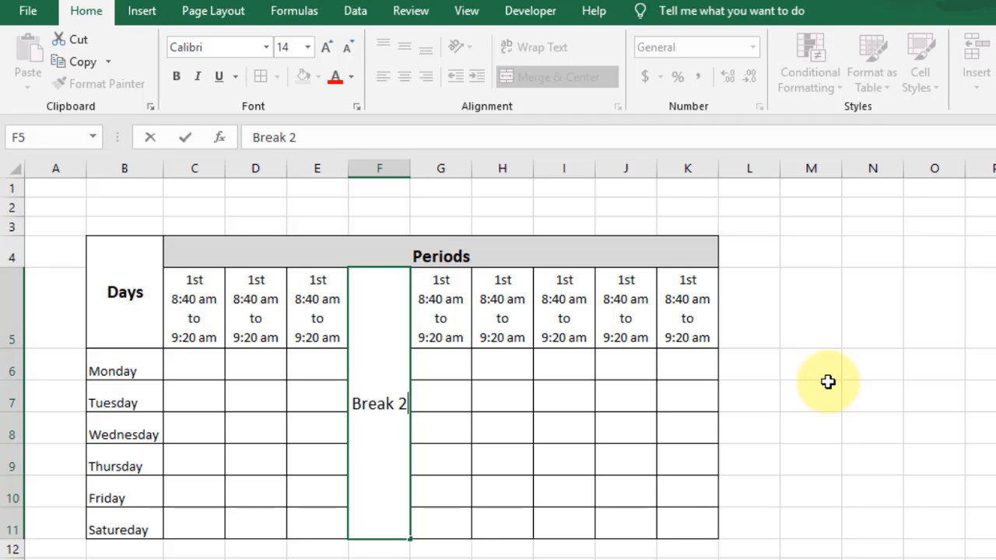
pyautogui.write('0')
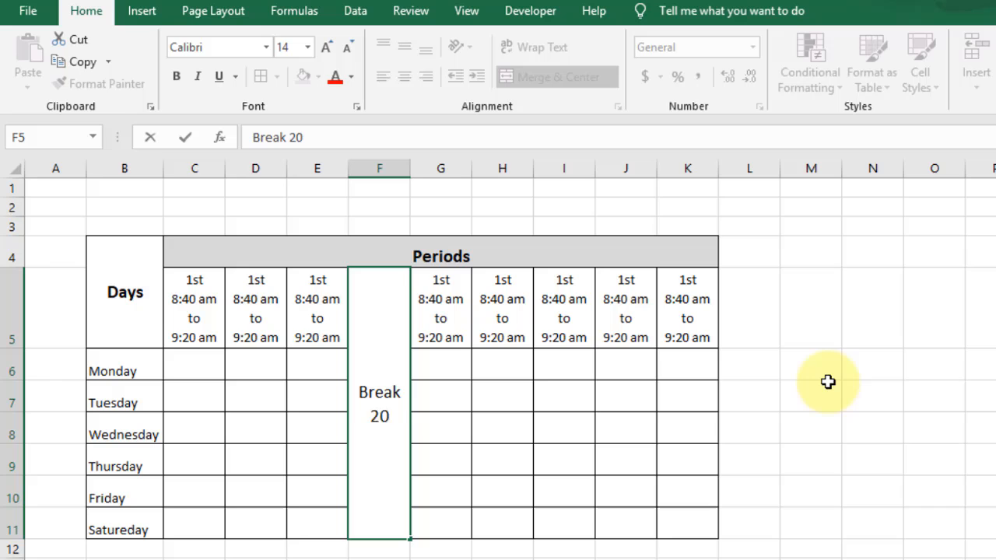
pyautogui.write(' minutes')
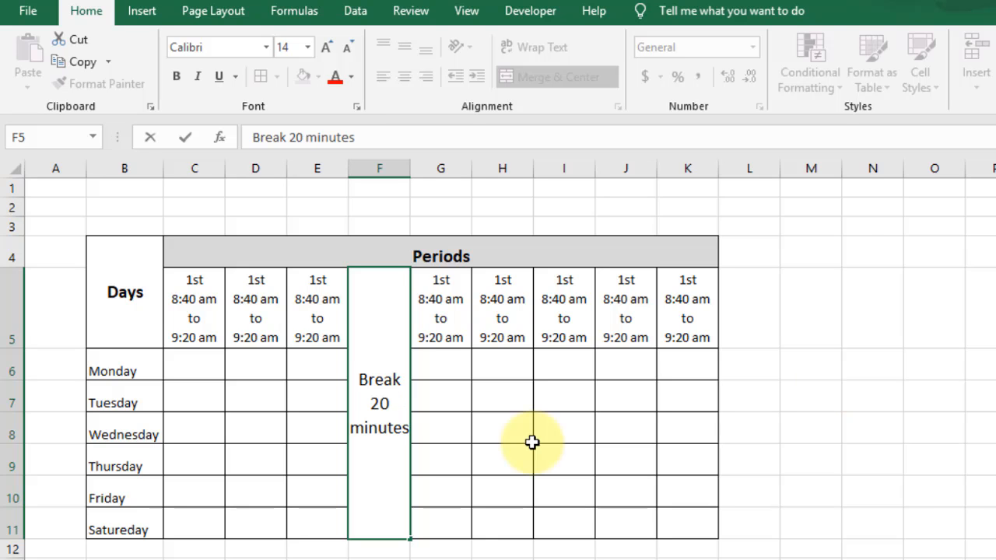
pyautogui.press('Return')
pyautogui.click(370, 459)
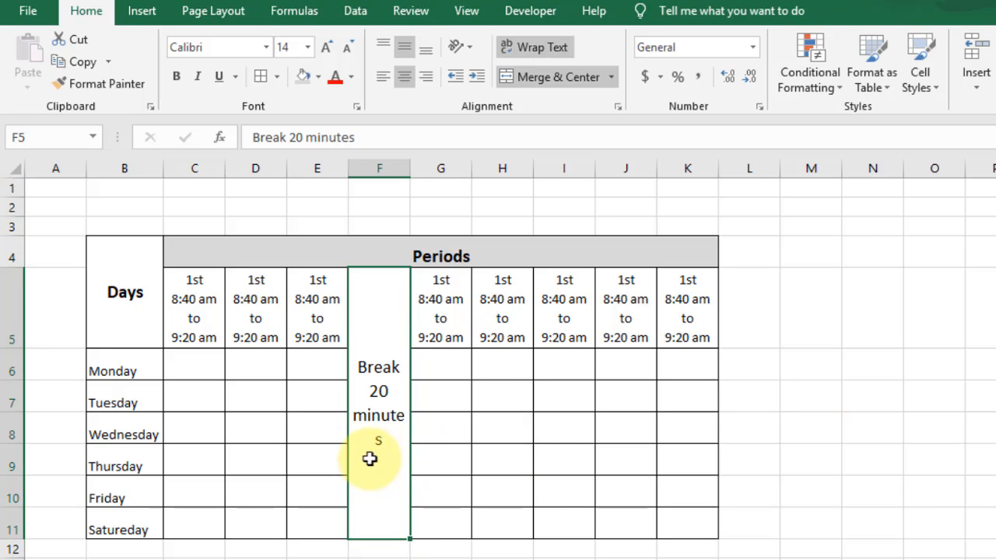
# - Rotate the break label to read upward and make it bold
pyautogui.click(457, 46)
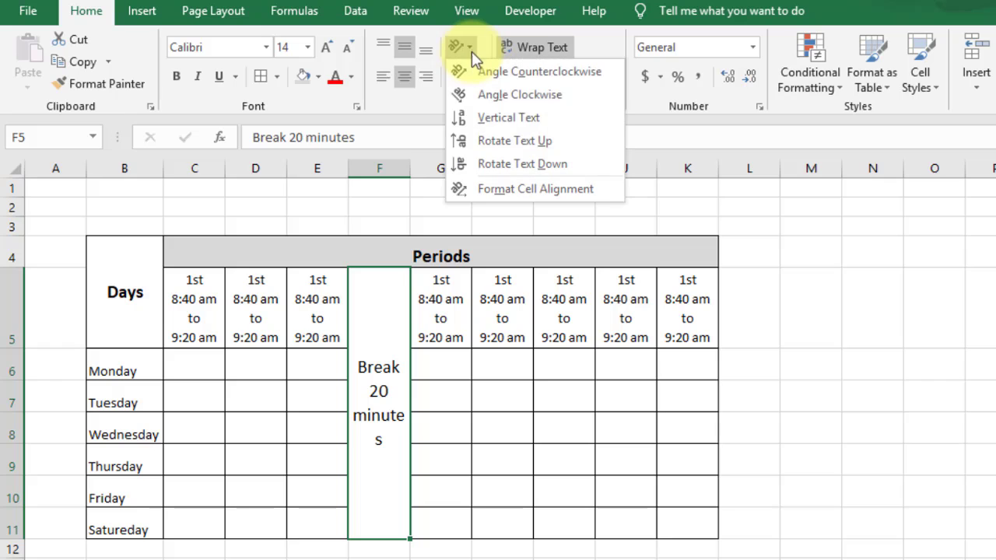
pyautogui.click(479, 116)
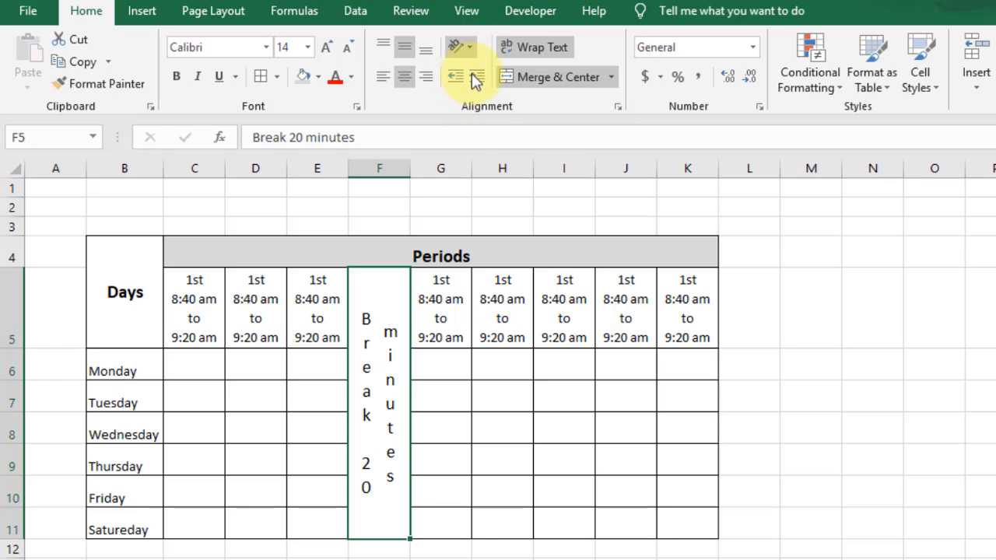
pyautogui.click(468, 48)
pyautogui.press('Escape')
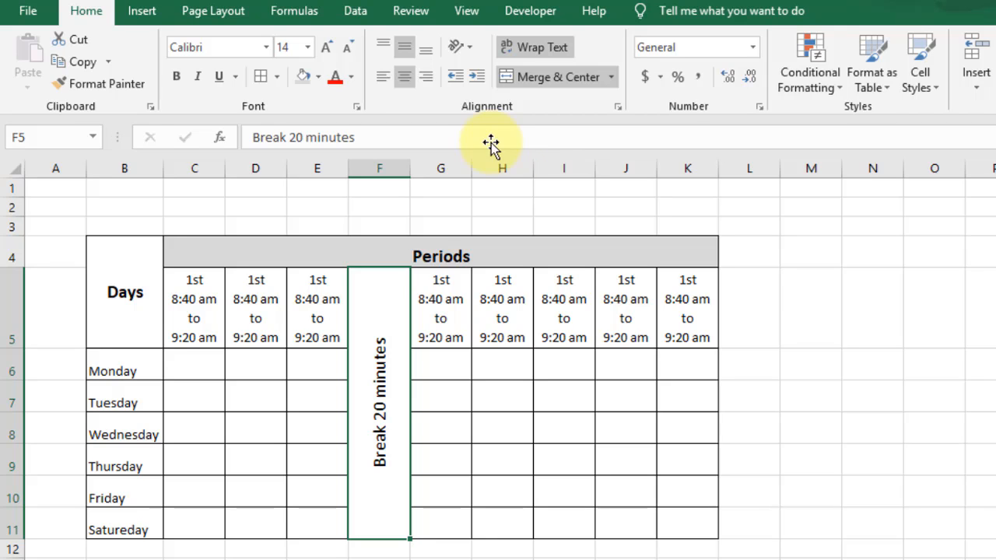
pyautogui.click(176, 78)
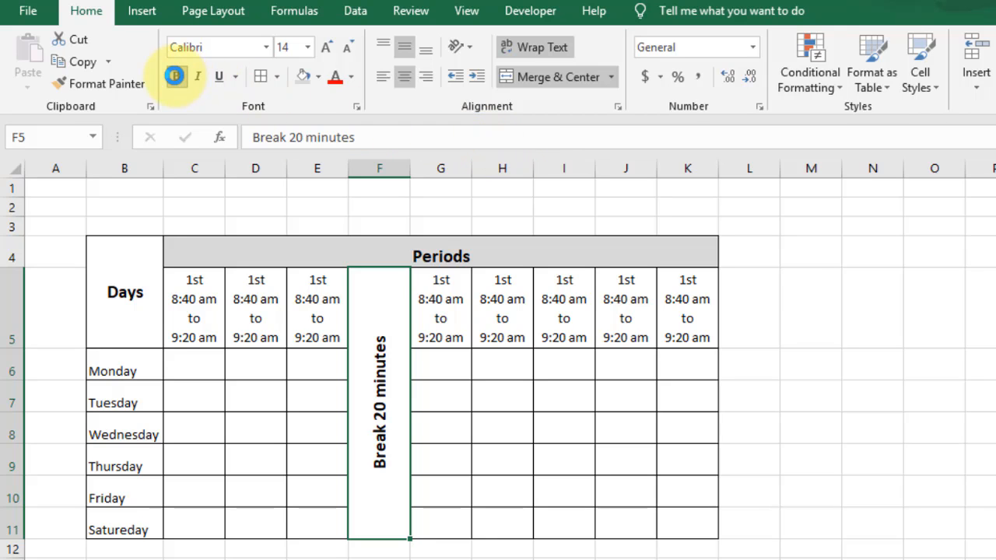
pyautogui.click(492, 470)
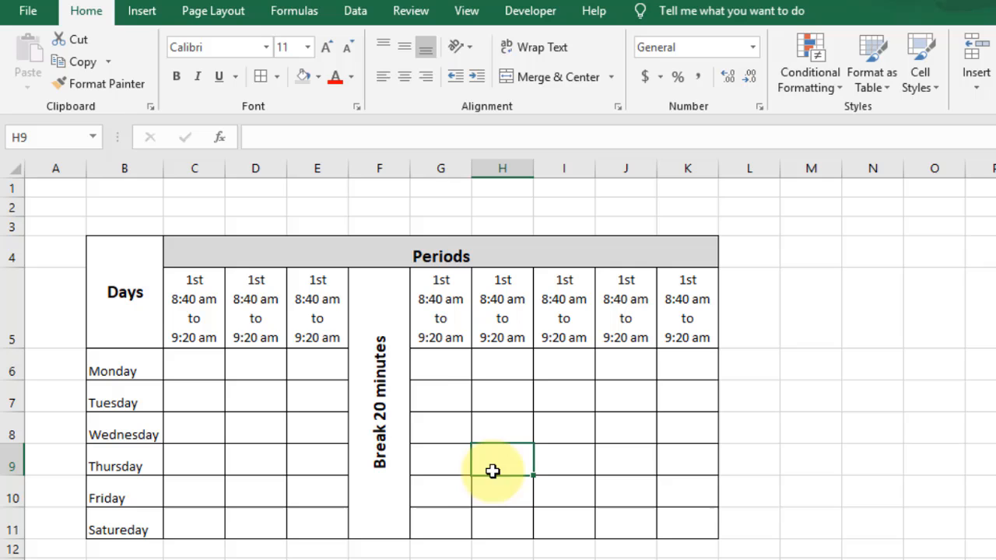
# - Renumber D5 and E5 as the 2nd and 3rd periods with their own consecutive start and end times
pyautogui.click(258, 281)
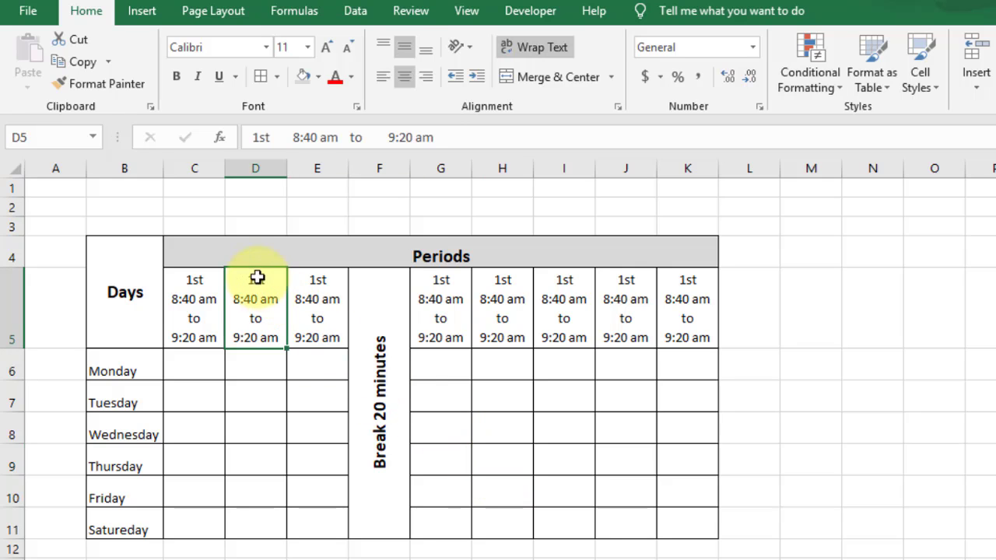
pyautogui.click(267, 137)
pyautogui.press('BackSpace')
pyautogui.press('BackSpace')
pyautogui.press('BackSpace')
pyautogui.write('2nd')
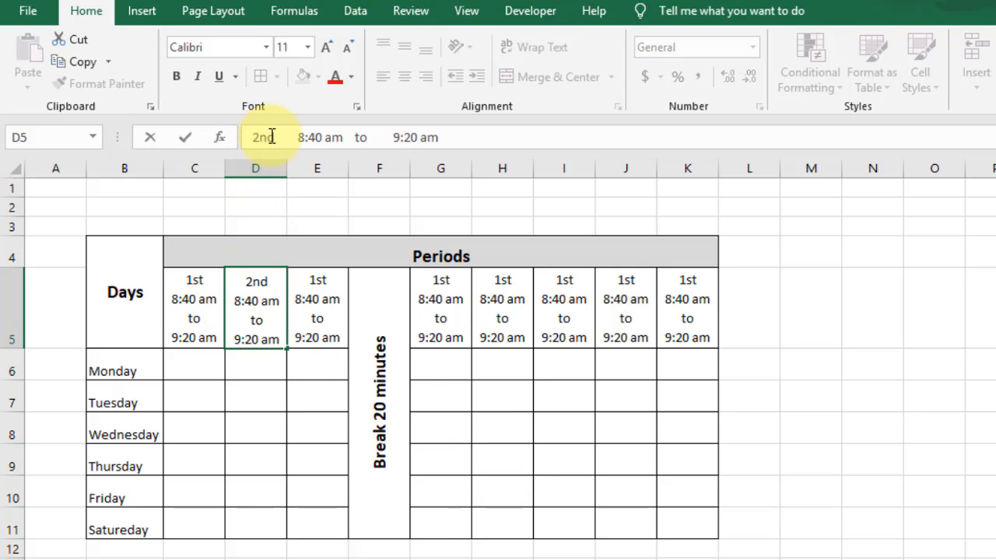
pyautogui.press('BackSpace')
pyautogui.write('9')
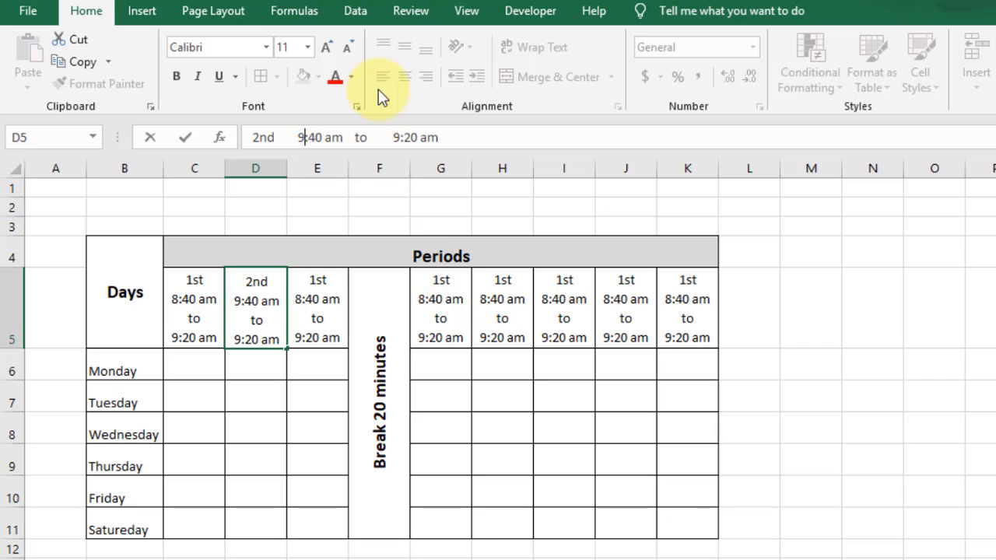
pyautogui.press('Delete')
pyautogui.write('2')
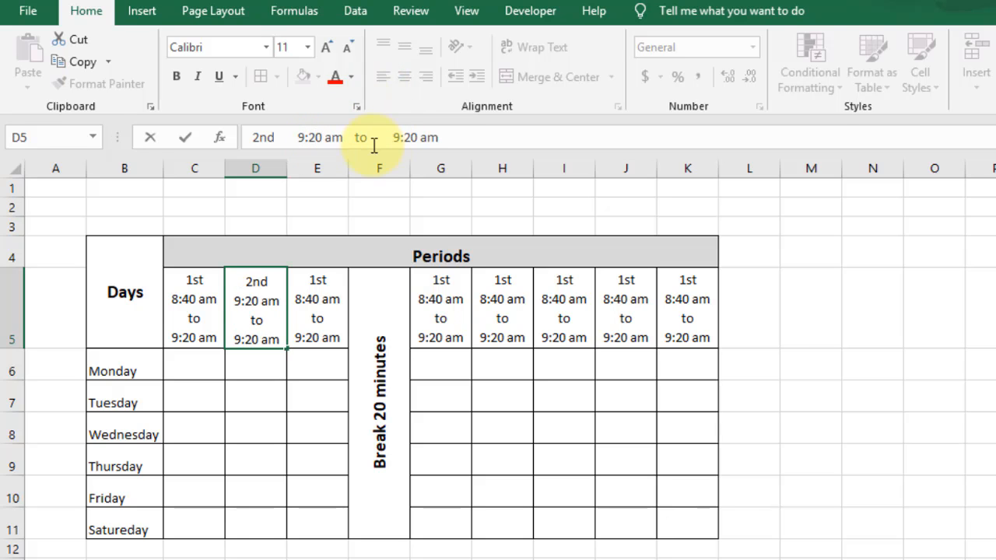
pyautogui.write('10:00')
pyautogui.click(312, 287)
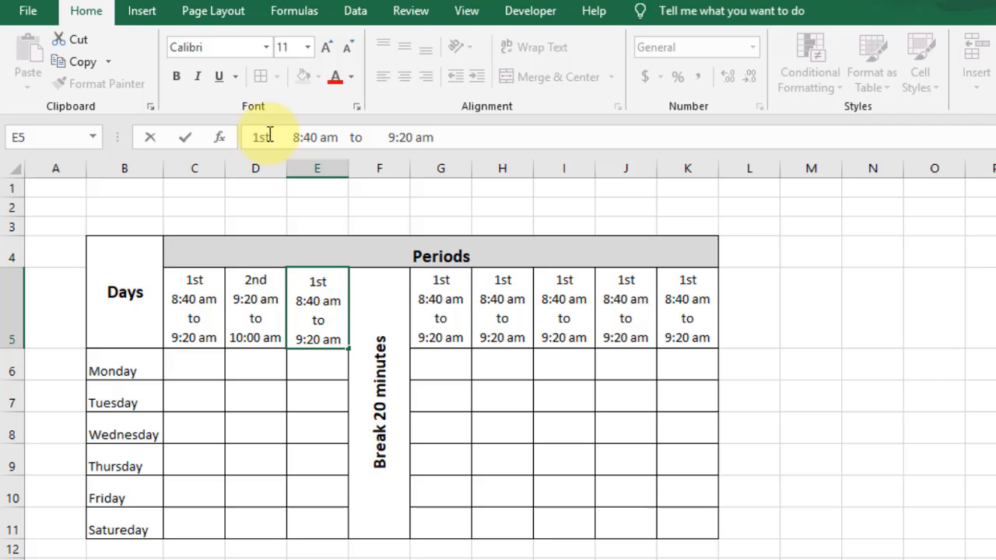
pyautogui.press('BackSpace')
pyautogui.press('BackSpace')
pyautogui.press('BackSpace')
pyautogui.write('3rd')
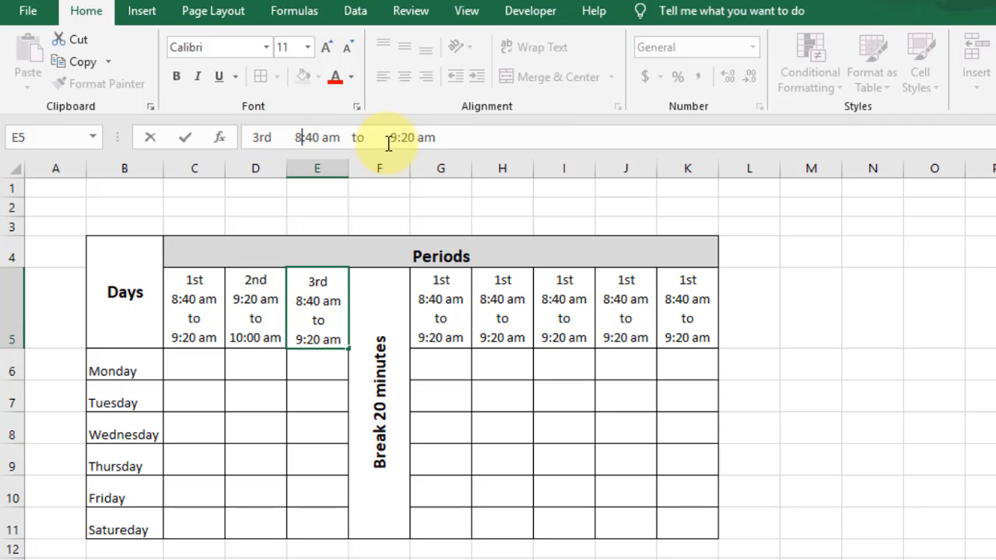
pyautogui.press('Delete')
pyautogui.write('10')
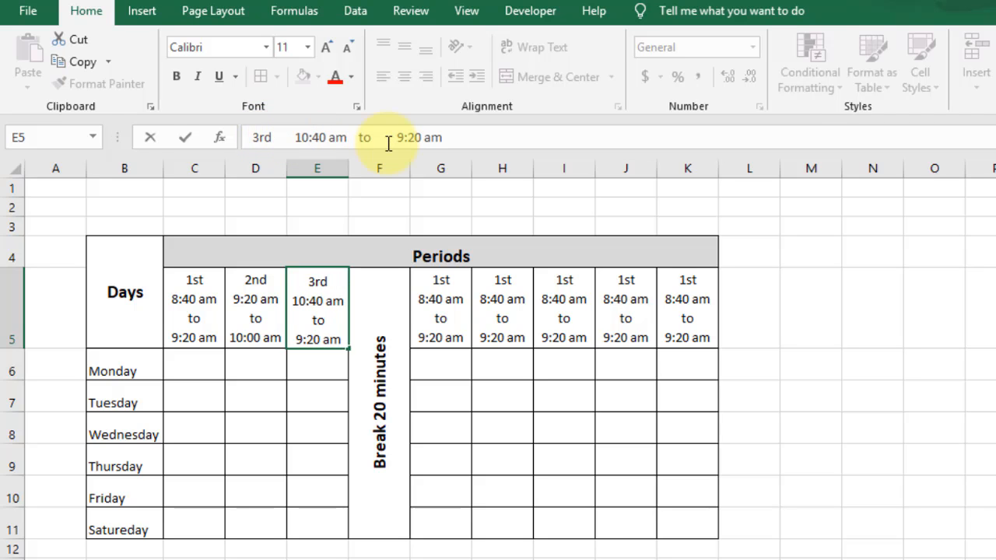
pyautogui.press('Delete')
pyautogui.press('Delete')
pyautogui.write('00')
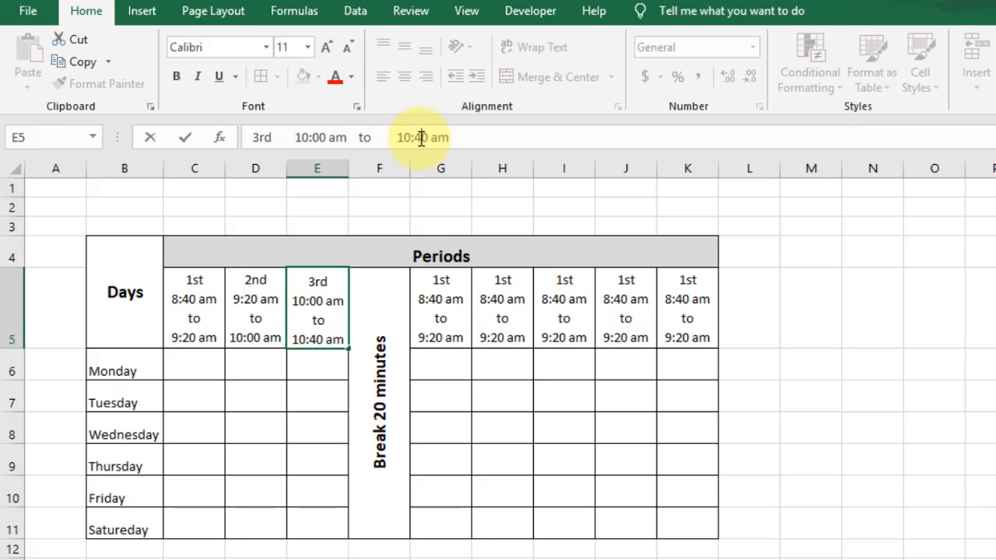
pyautogui.write('0')
pyautogui.click(441, 314)
pyautogui.click(327, 326)
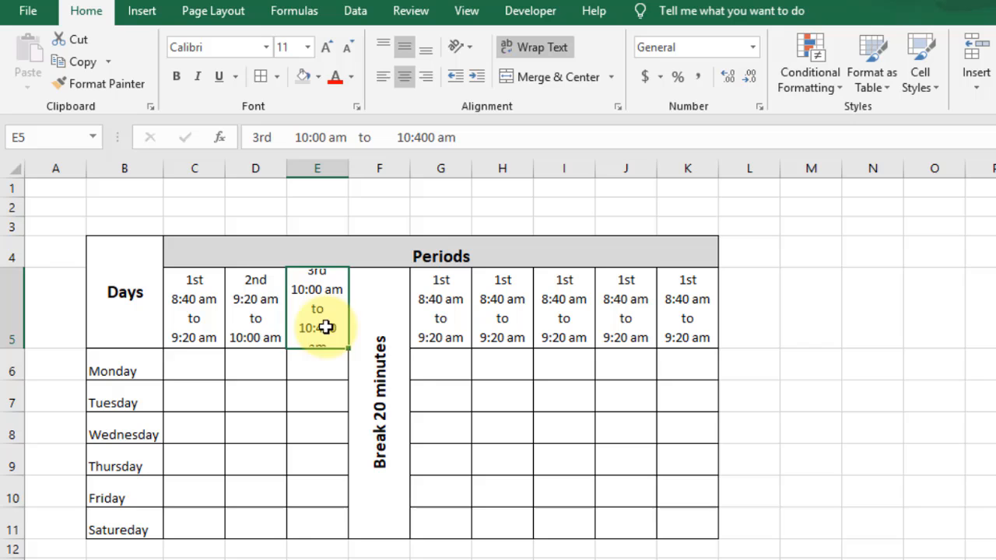
pyautogui.moveTo(12, 348); pyautogui.dragTo(12, 361)
pyautogui.hotkey('ctrl', 'z')
pyautogui.click(427, 138)
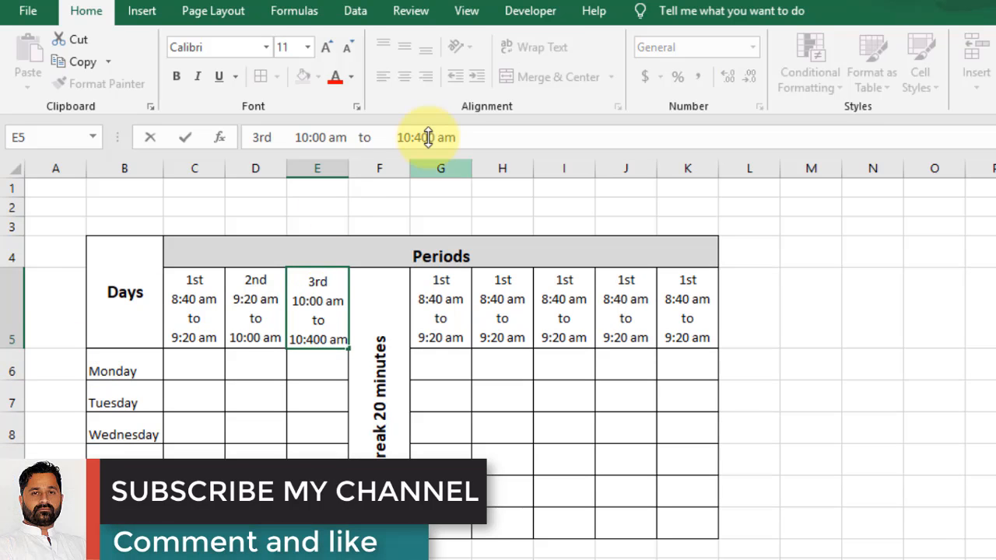
pyautogui.click(441, 312)
# - Renumber the headings G5 to K5 as the 4th, 5th, 6th, 7th and 8th periods
pyautogui.click(264, 138)
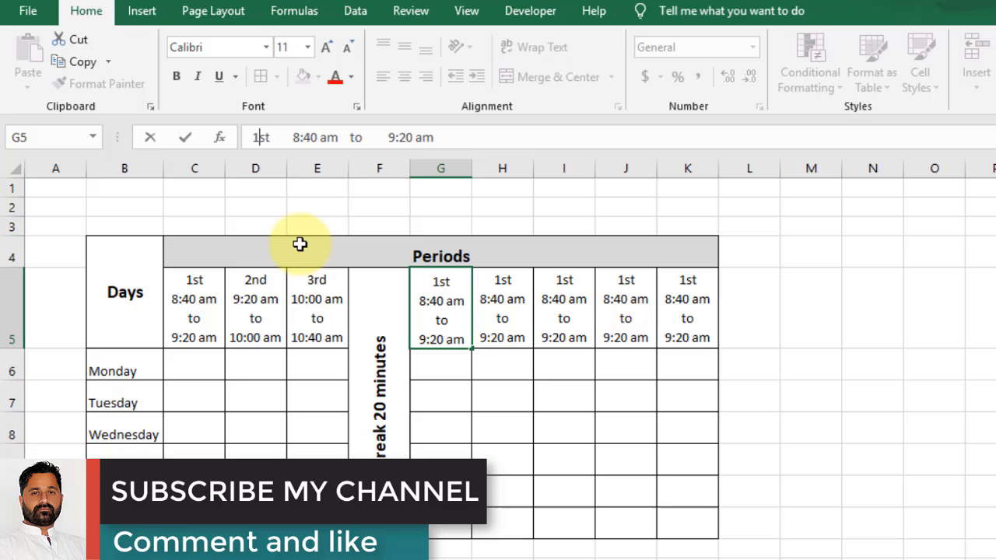
pyautogui.press('BackSpace')
pyautogui.press('BackSpace')
pyautogui.write('th')
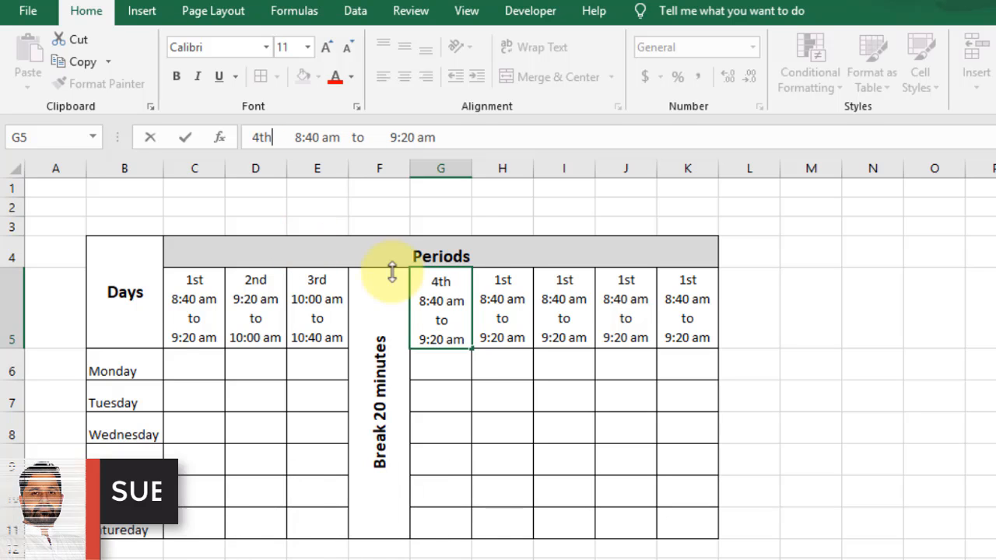
pyautogui.press('Tab')
pyautogui.click(268, 137)
pyautogui.press('BackSpace')
pyautogui.press('BackSpace')
pyautogui.press('BackSpace')
pyautogui.write('5th')
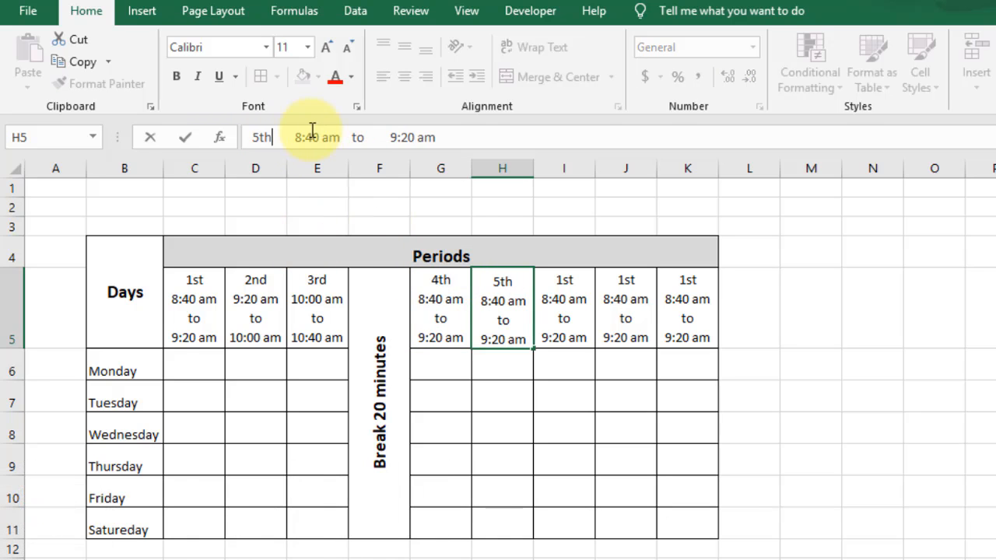
pyautogui.click(560, 309)
pyautogui.click(267, 137)
pyautogui.press('BackSpace')
pyautogui.press('BackSpace')
pyautogui.press('BackSpace')
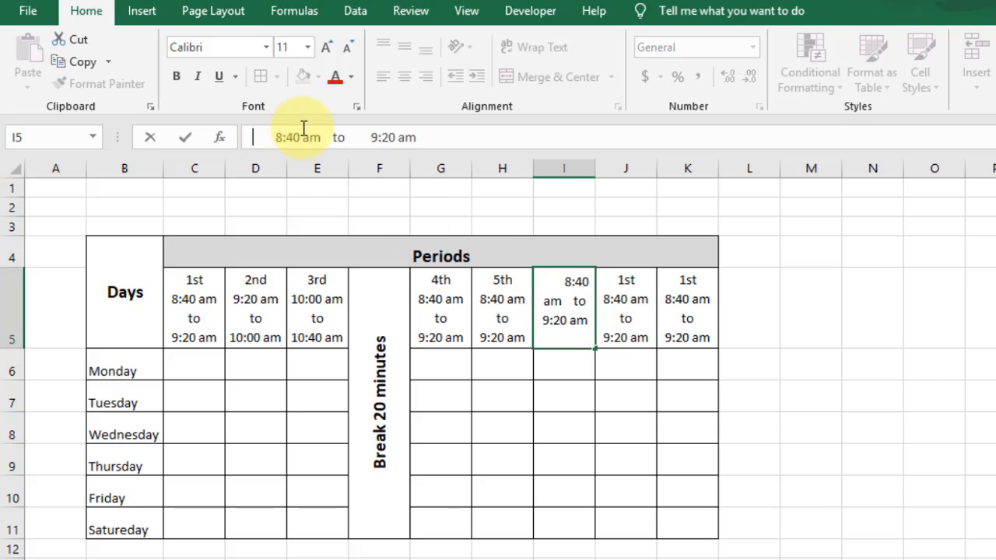
pyautogui.write('6th')
pyautogui.press('Return')
pyautogui.press('Up')
pyautogui.press('Right')
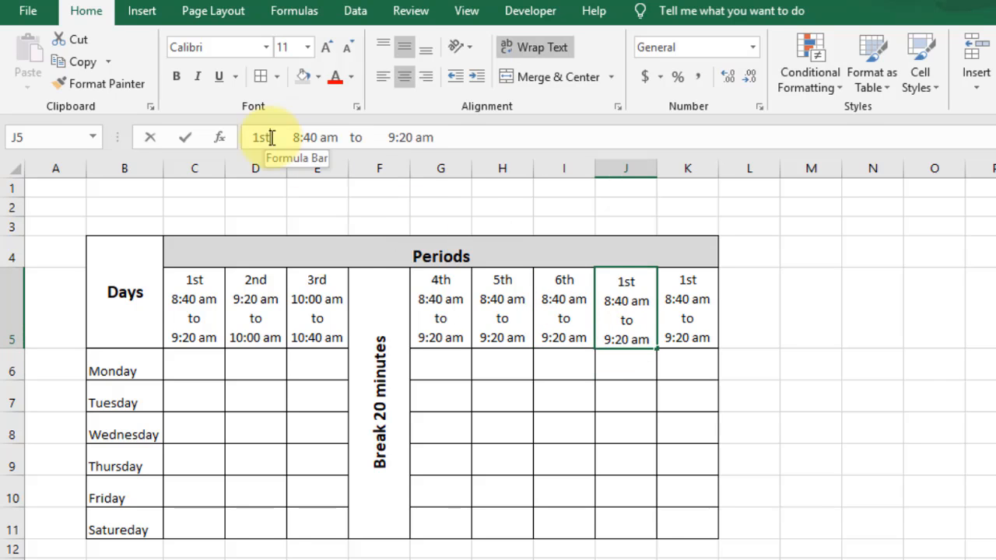
pyautogui.click(267, 137)
pyautogui.press('BackSpace')
pyautogui.press('BackSpace')
pyautogui.press('BackSpace')
pyautogui.write('h')
pyautogui.press('Return')
pyautogui.press('Up')
pyautogui.press('Right')
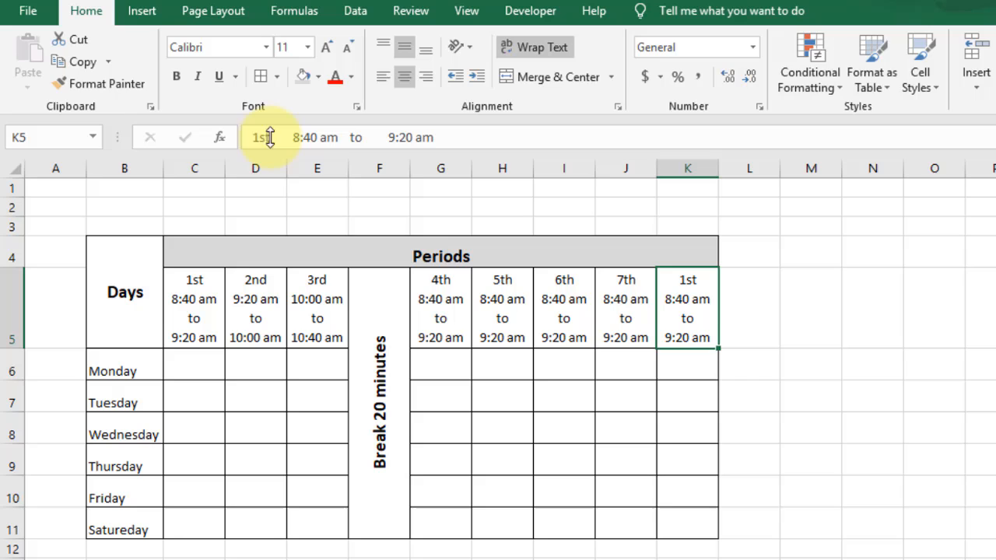
pyautogui.click(265, 137)
pyautogui.press('BackSpace')
pyautogui.press('BackSpace')
pyautogui.press('BackSpace')
pyautogui.write('8th')
pyautogui.press('Return')
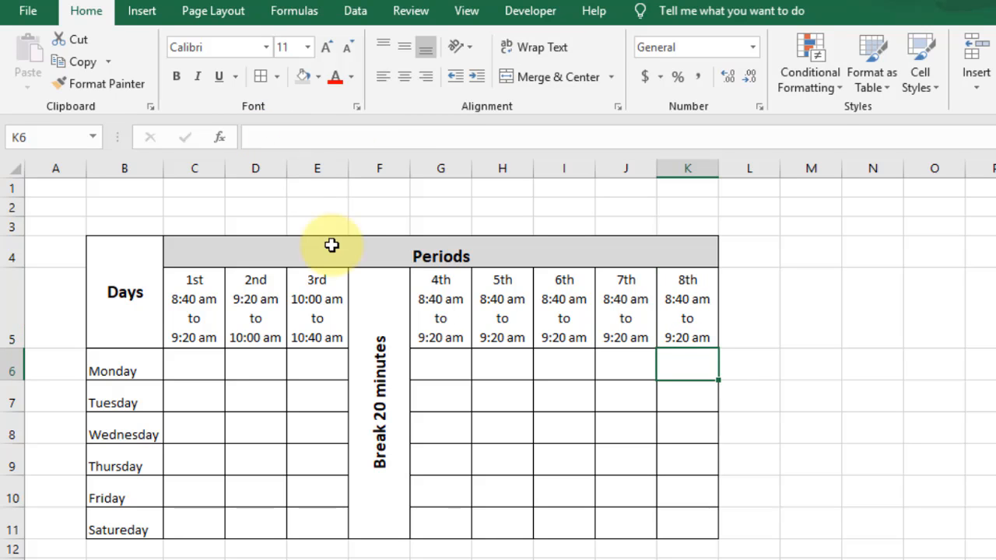
# - Correct the 4th and 5th period times in G5 and H5 into consecutive 40-minute slots
pyautogui.click(438, 327)
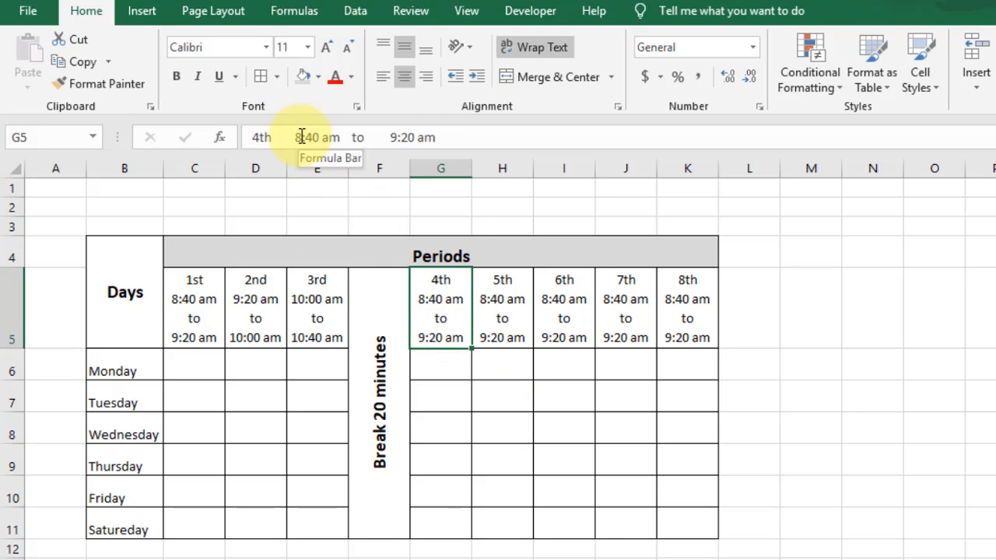
pyautogui.moveTo(299, 136); pyautogui.dragTo(321, 140)
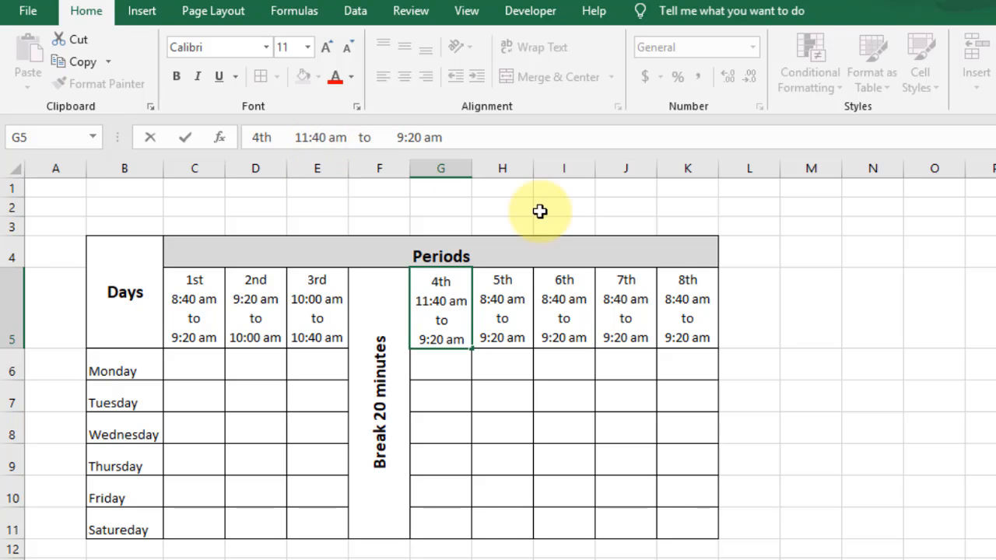
pyautogui.click(403, 137)
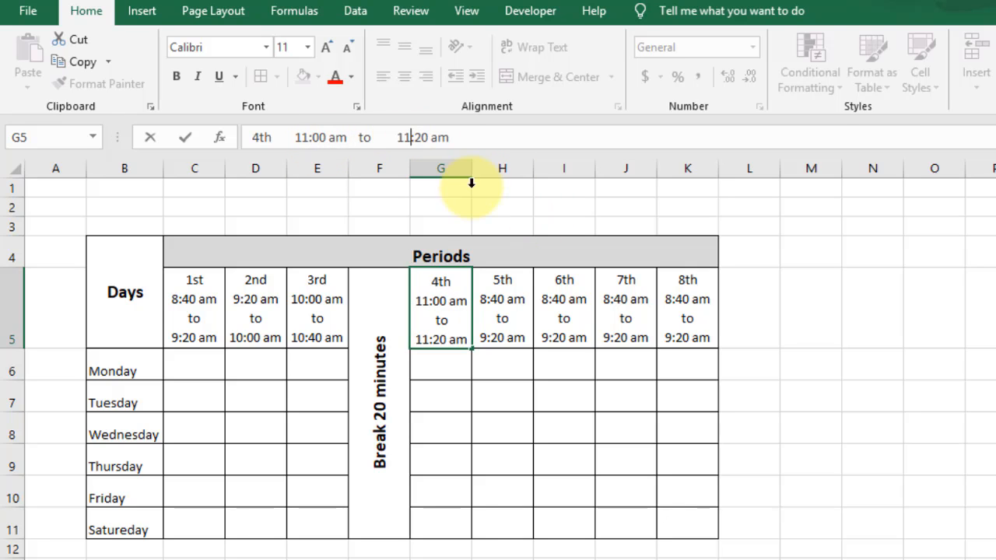
pyautogui.press('Right')
pyautogui.press('Right')
pyautogui.write('4')
pyautogui.press('Tab')
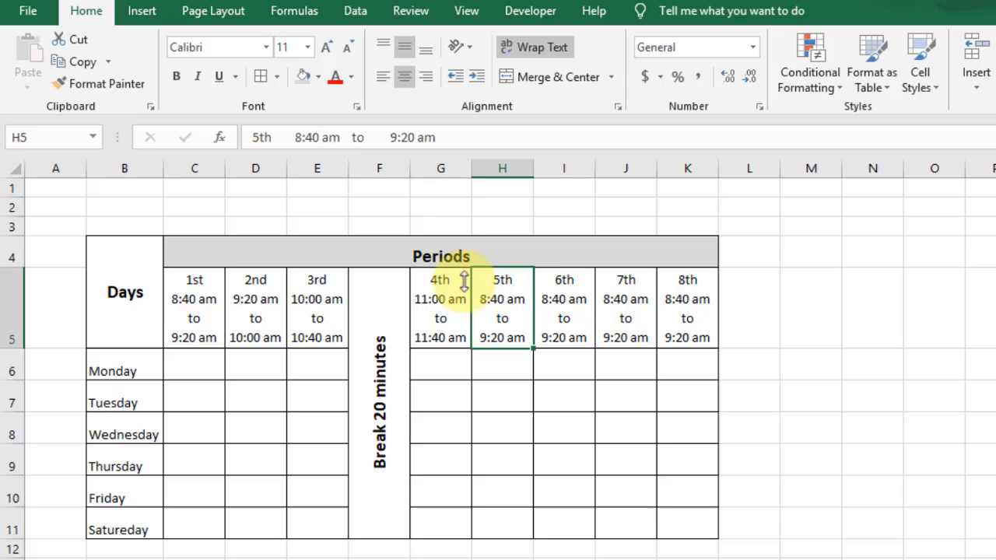
pyautogui.click(295, 137)
pyautogui.press('Delete')
pyautogui.write('11')
pyautogui.click(403, 137)
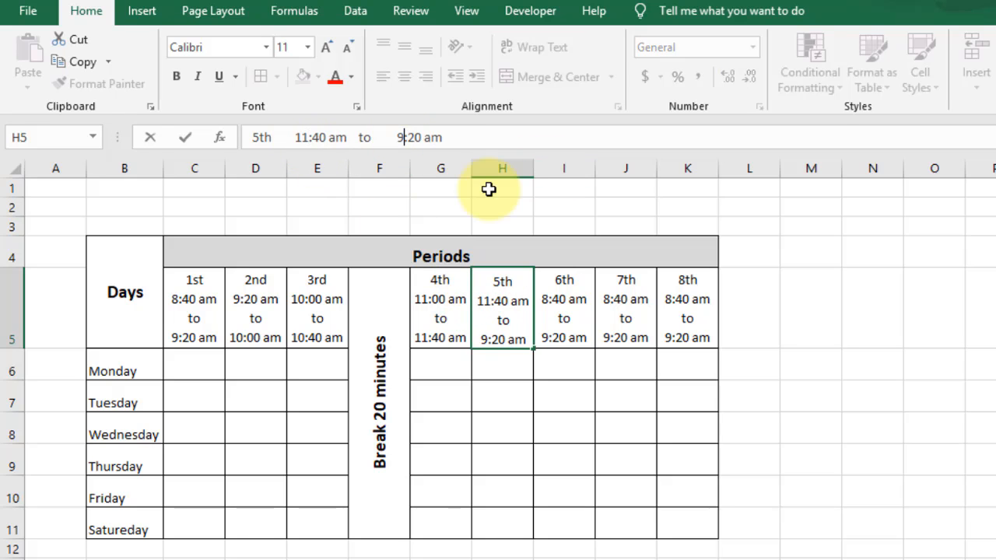
# - Set the 6th and 7th period times to 12:20–1:00 in I5 and 01:00–01:40 in J5
pyautogui.click(567, 311)
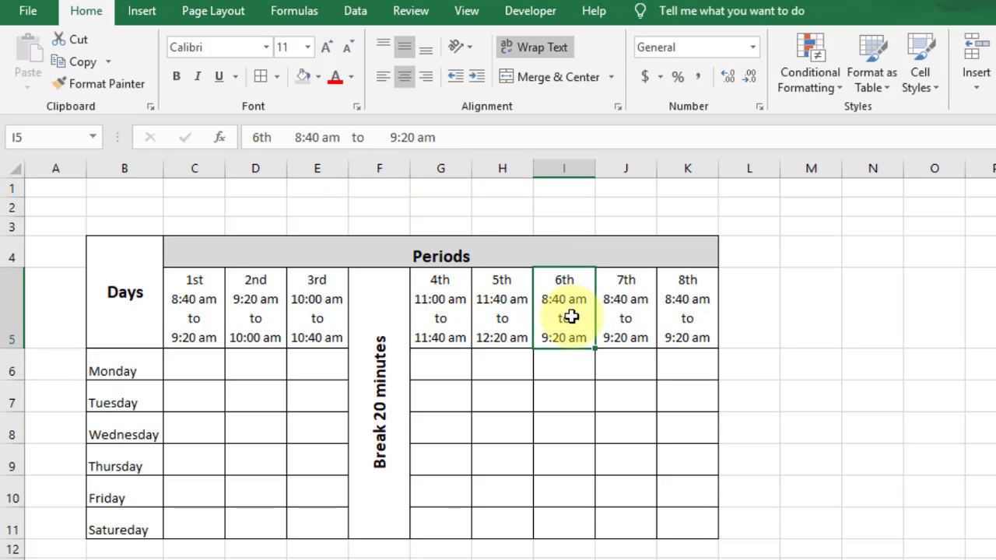
pyautogui.click(295, 137)
pyautogui.press('Delete')
pyautogui.write('12')
pyautogui.press('Right')
pyautogui.press('Delete')
pyautogui.write('2')
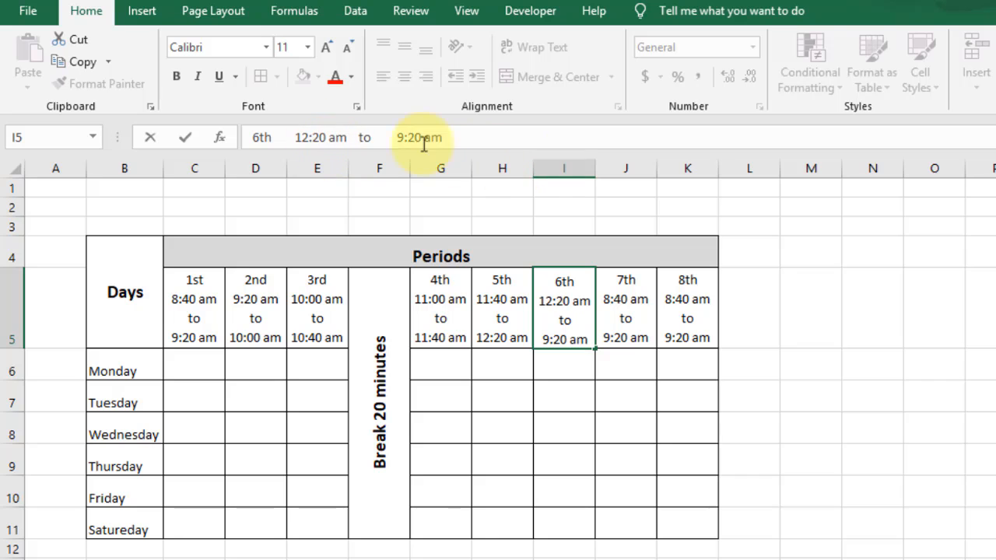
pyautogui.press('Right')
pyautogui.press('Delete')
pyautogui.write('4')
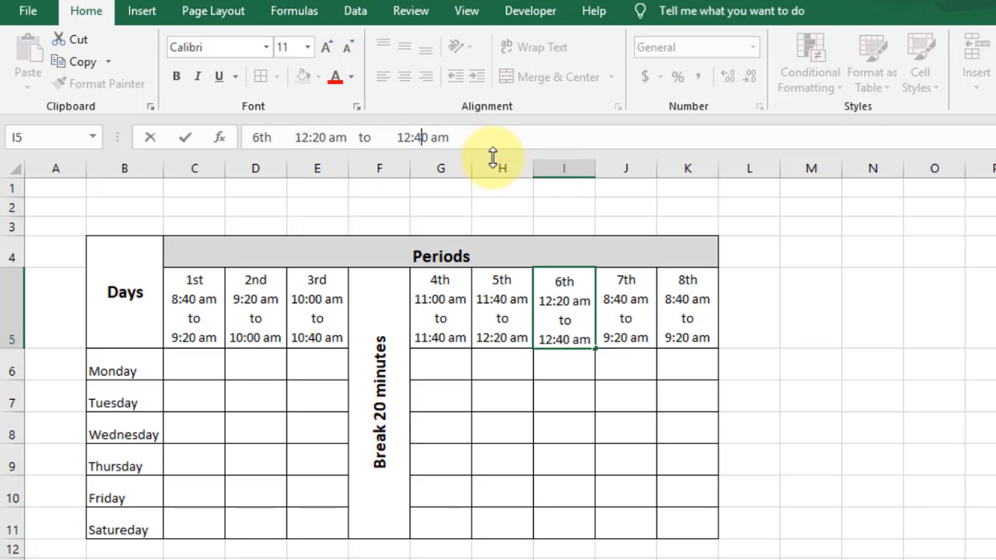
pyautogui.press('Return')
pyautogui.press('Up')
pyautogui.press('Right')
pyautogui.click(296, 137)
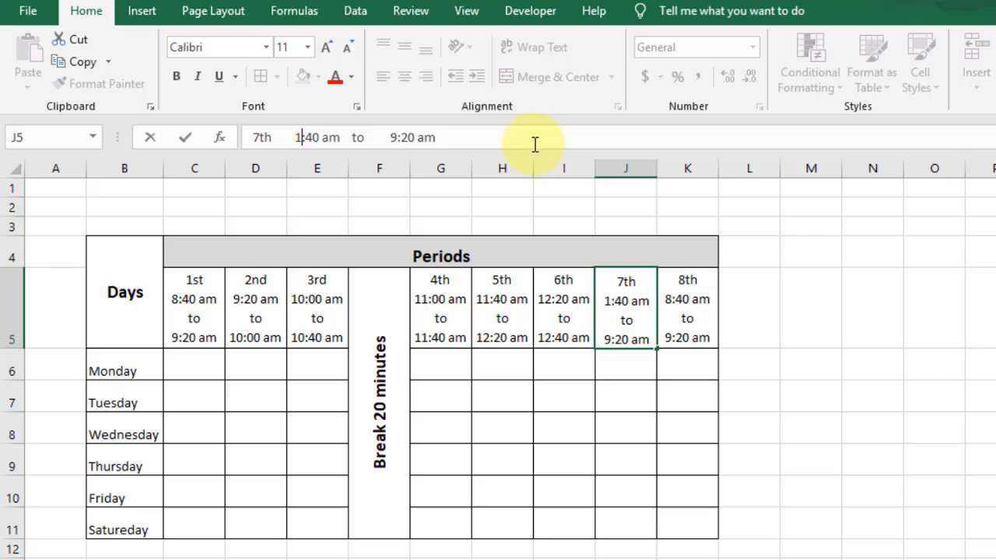
pyautogui.write('2')
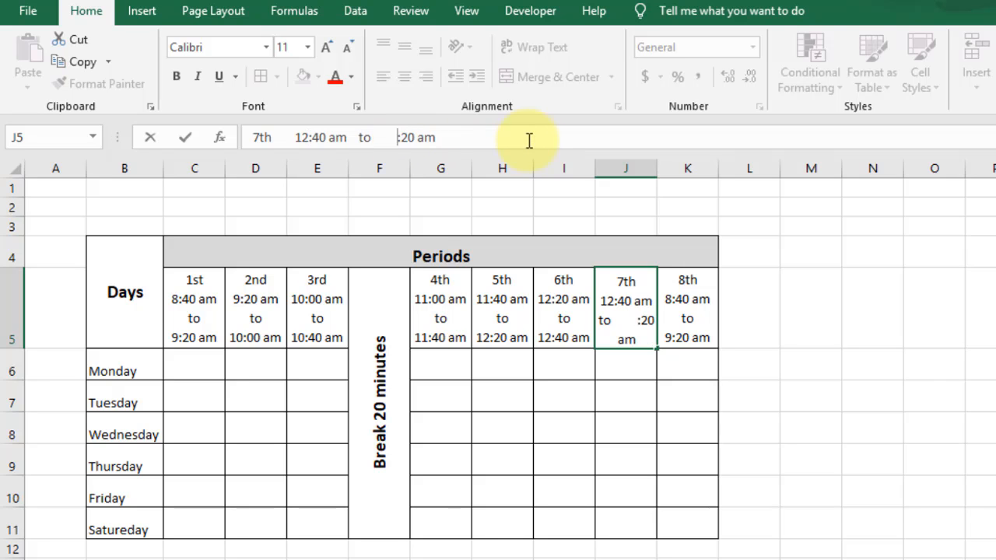
pyautogui.press('Return')
# - Set the 8th period in K5 to run 1:40–02:20 am
pyautogui.click(674, 327)
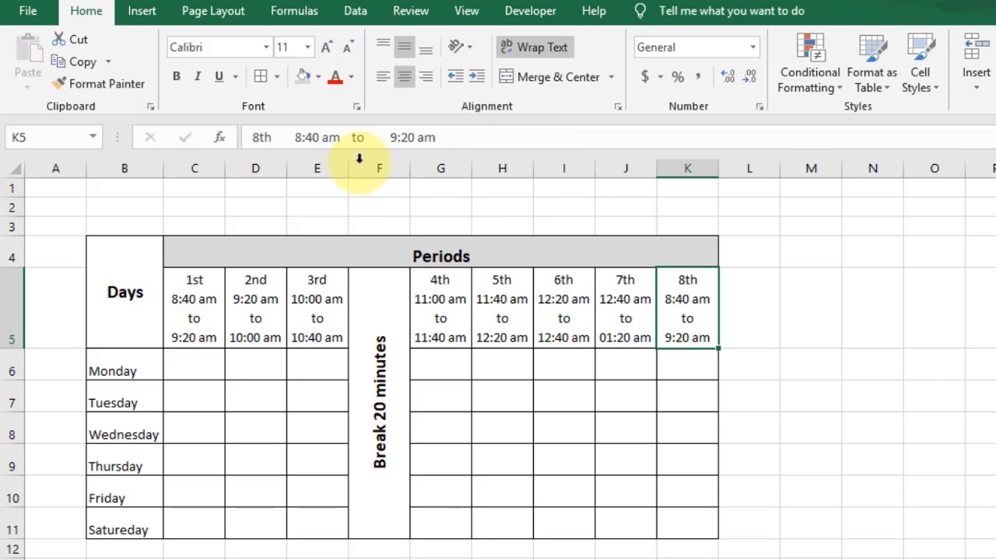
pyautogui.click(311, 136)
pyautogui.press('BackSpace')
pyautogui.write('1')
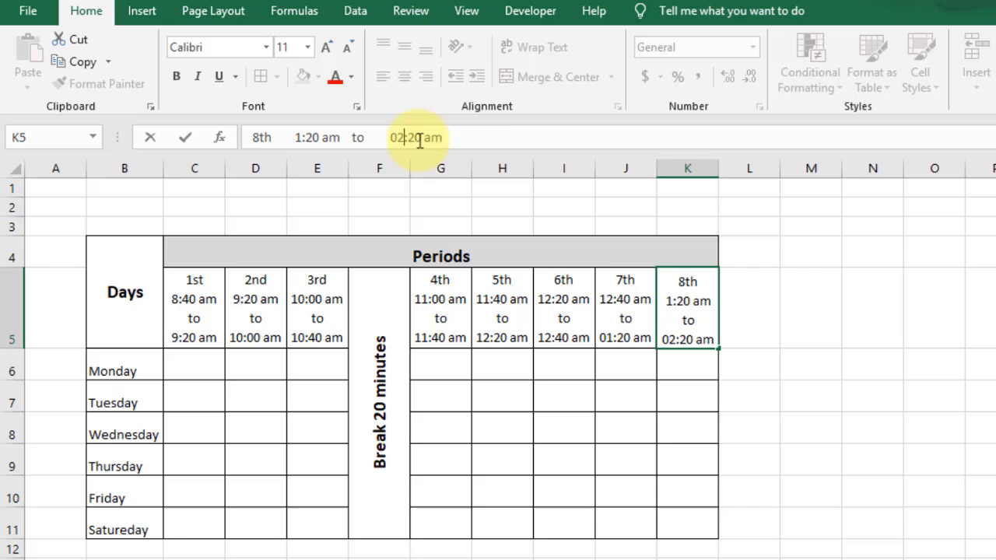
pyautogui.press('Right')
pyautogui.press('Right')
pyautogui.press('BackSpace')
pyautogui.write('0')
pyautogui.hotkey('ctrl', 'Return')
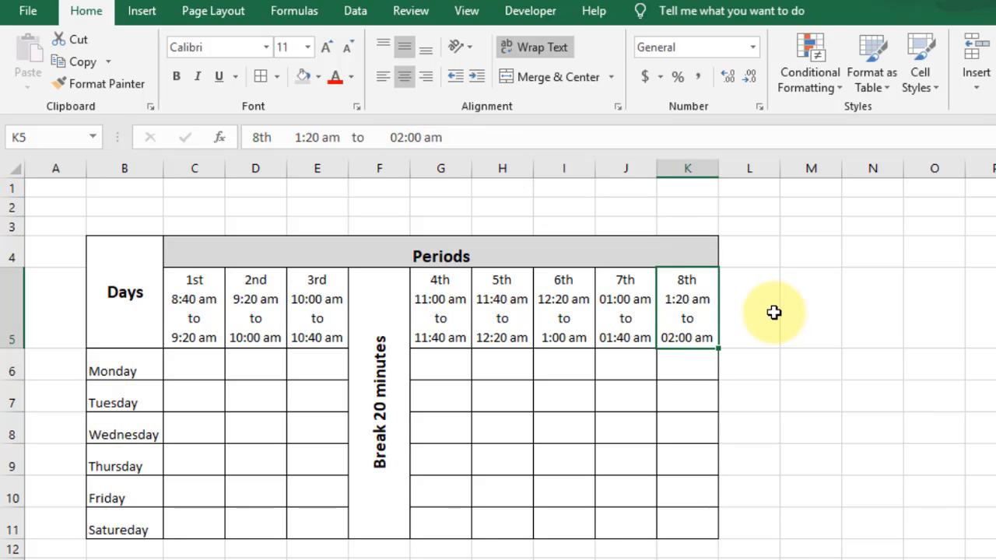
pyautogui.click(311, 137)
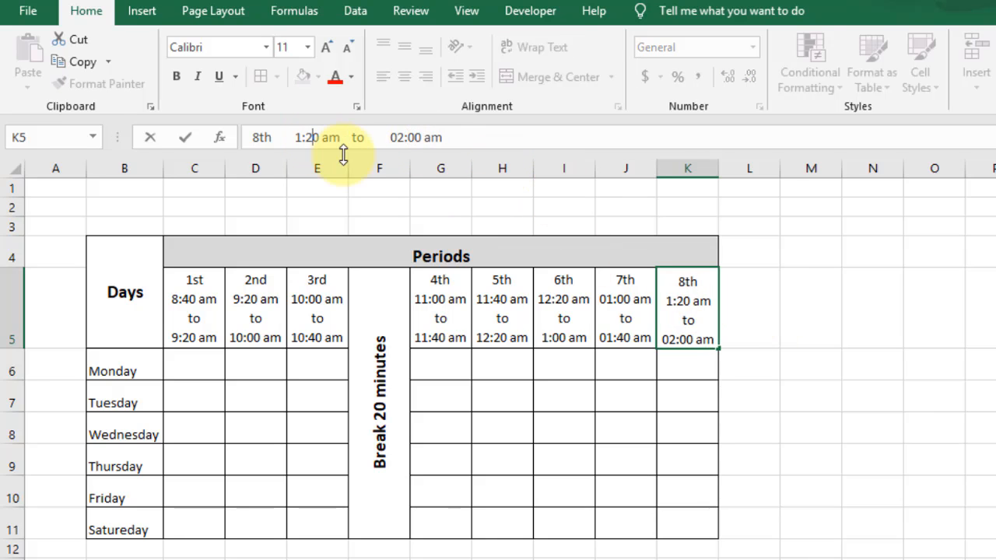
pyautogui.write('4')
pyautogui.click(412, 137)
pyautogui.press('BackSpace')
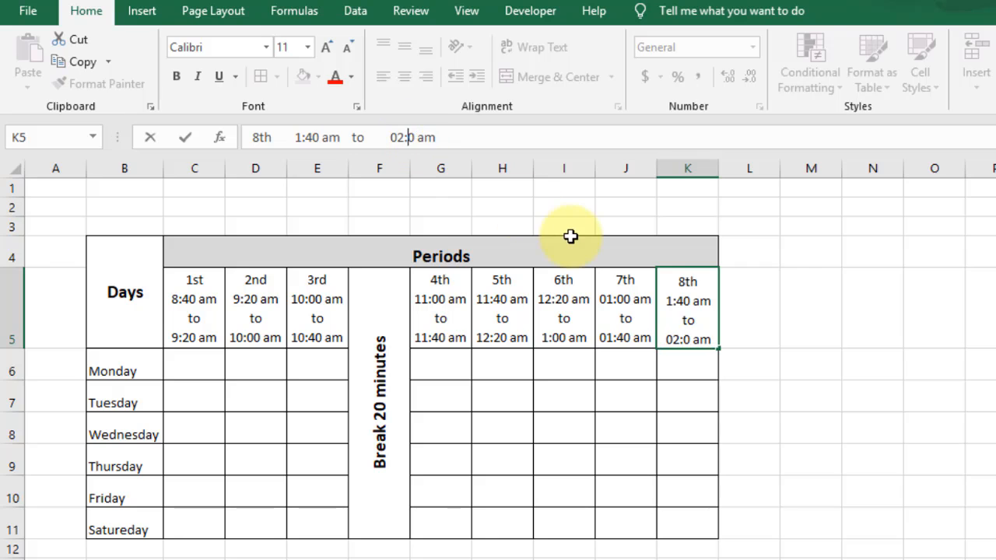
pyautogui.click(751, 389)
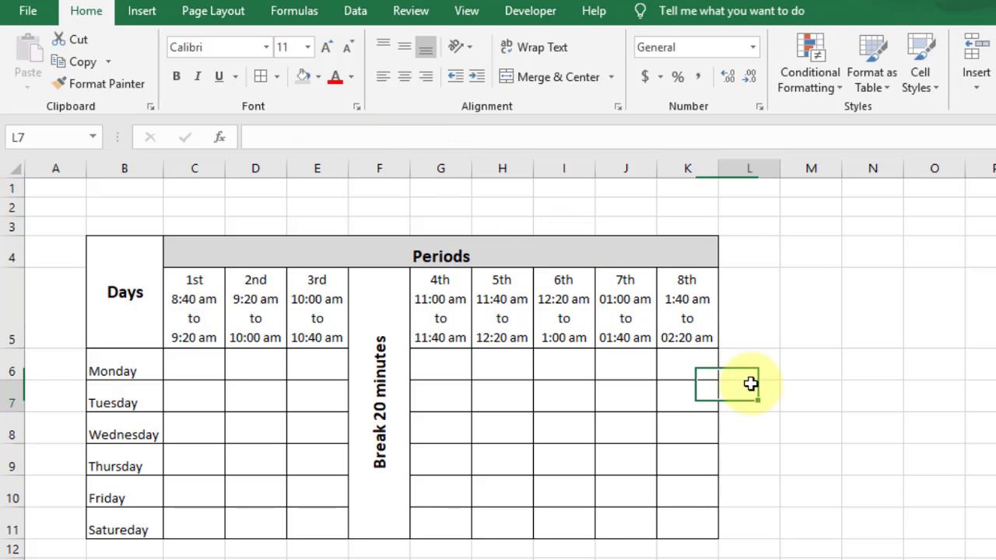
# - Enter Monday's subjects English, Comp Sc, Maths, Physics, Chemistry, Bio, Urdu and S.Study across C6:E6 and G6:K6
pyautogui.click(221, 367)
pyautogui.write('E')
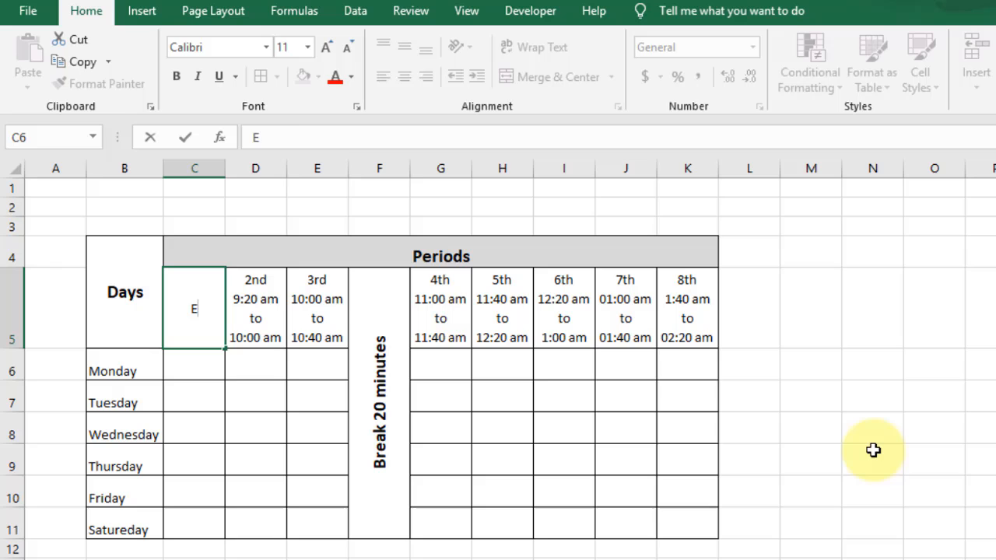
pyautogui.press('BackSpace')
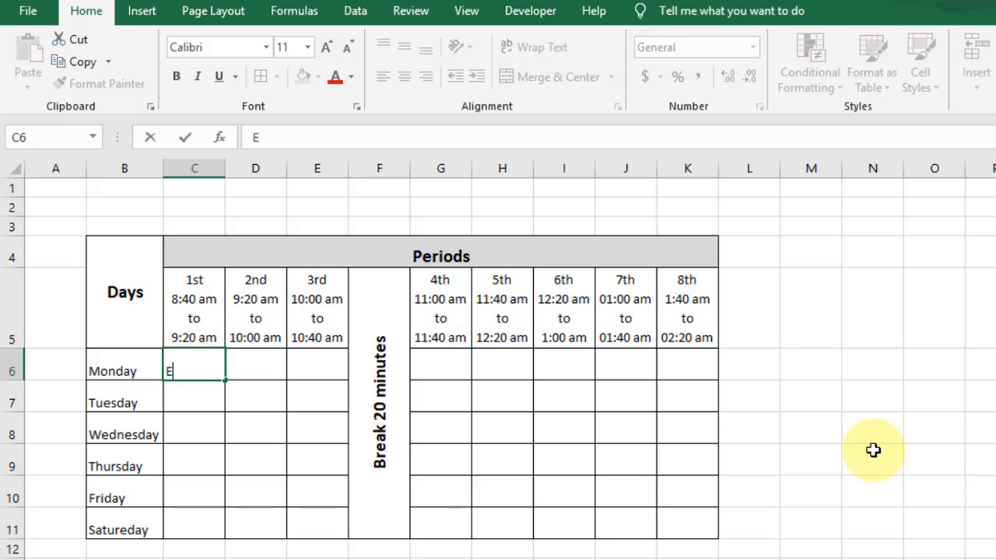
pyautogui.press('Tab')
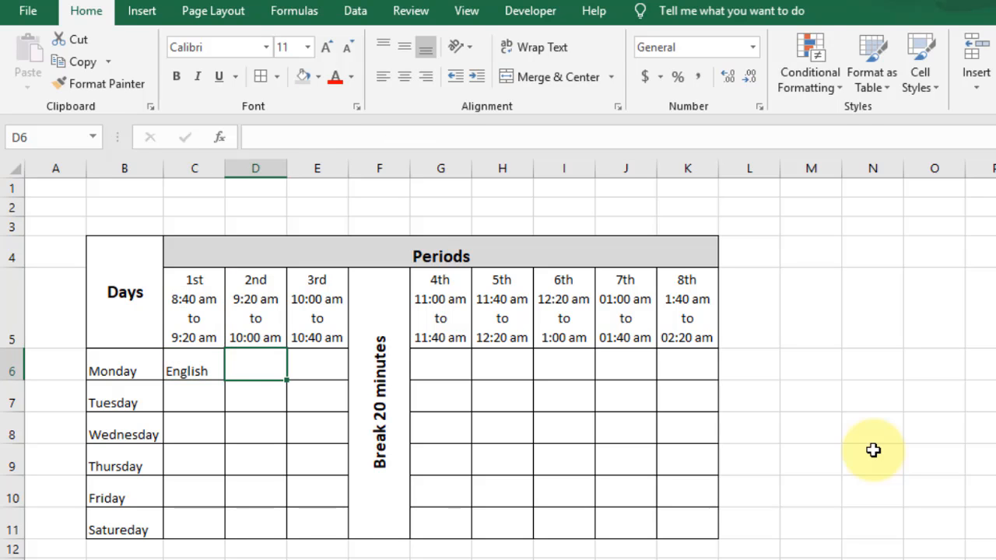
pyautogui.write('Comp Sc')
pyautogui.press('Tab')
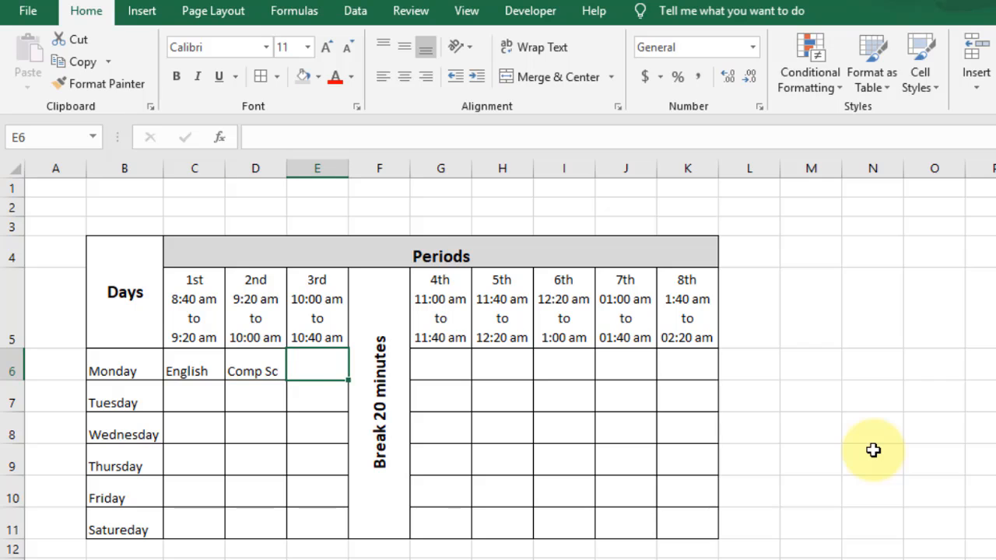
pyautogui.write('Maths')
pyautogui.press('Tab')
pyautogui.press('Tab')
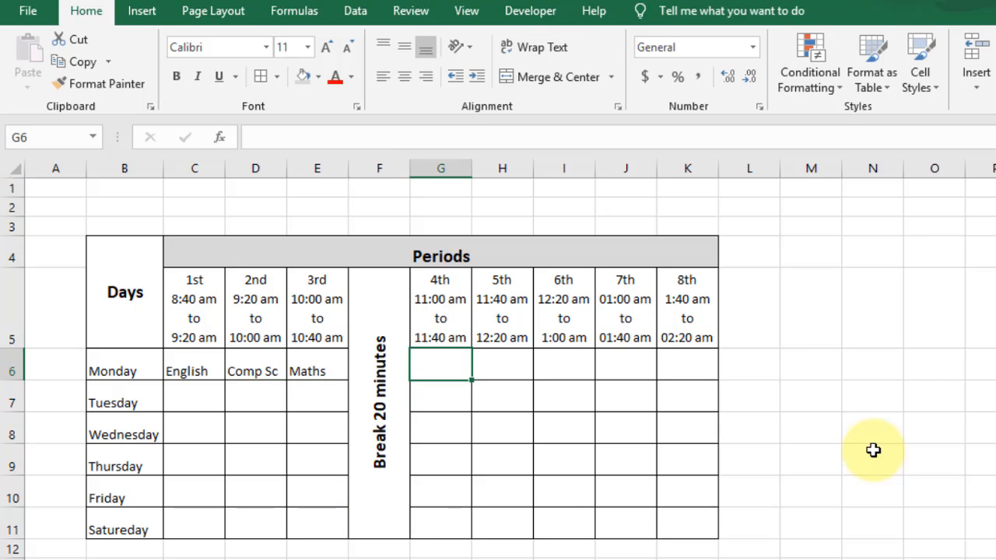
pyautogui.write('Physics')
pyautogui.press('Tab')
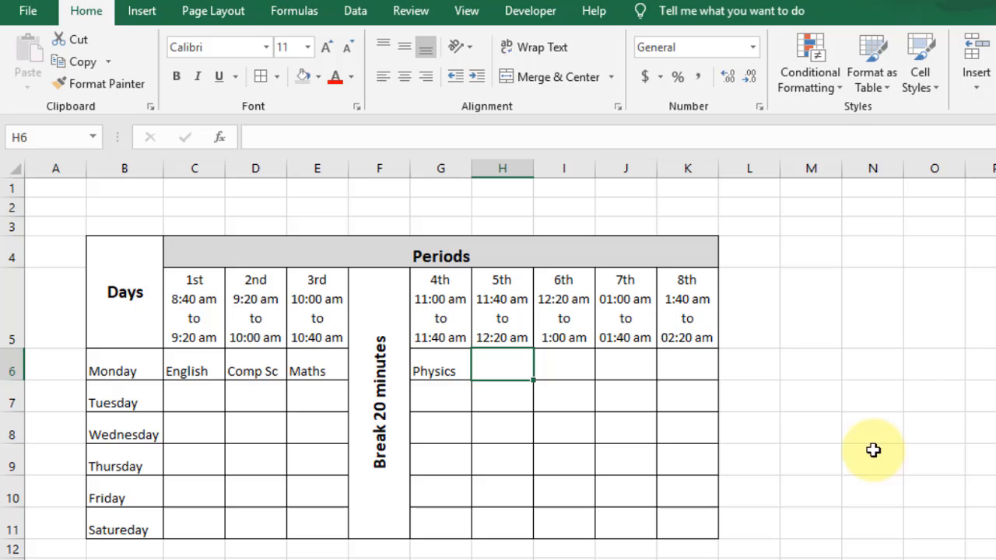
pyautogui.write('Chemistry')
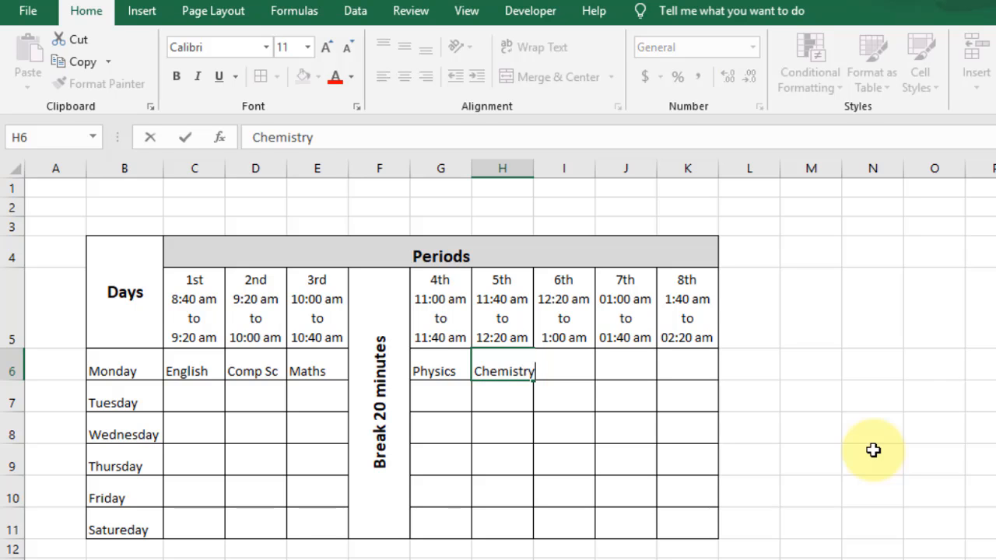
pyautogui.press('Tab')
pyautogui.write('Bio')
pyautogui.press('Tab')
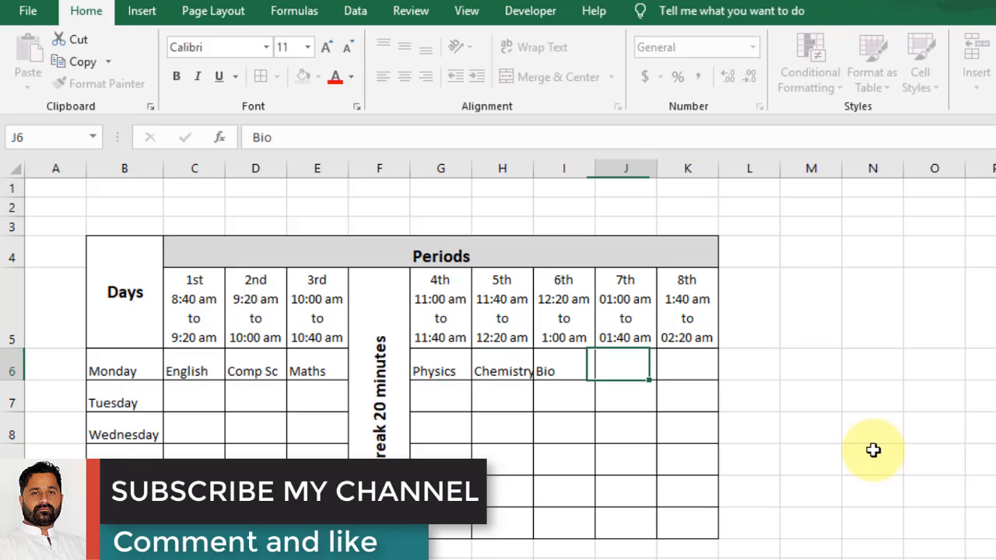
pyautogui.write('URdu')
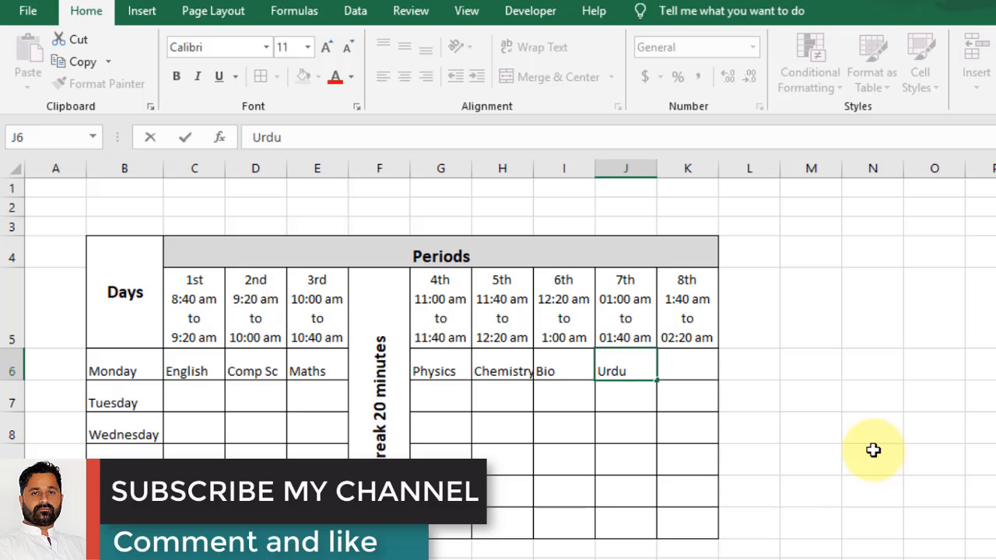
pyautogui.press('Tab')
pyautogui.write('S')
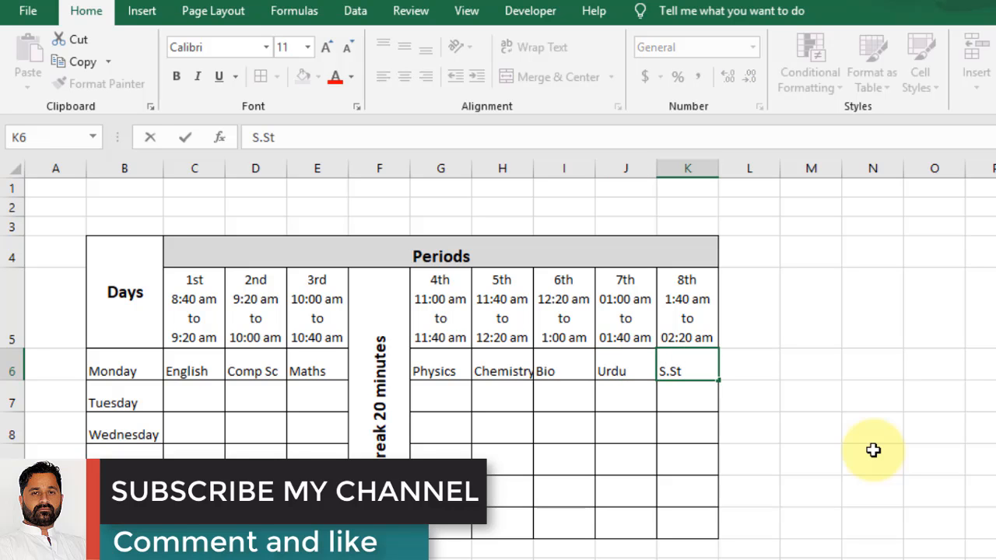
pyautogui.press('Return')
# - Insert a quotation-mark ditto symbol in C7 and fill it through C7:E11 for periods 1–3
pyautogui.click(200, 398)
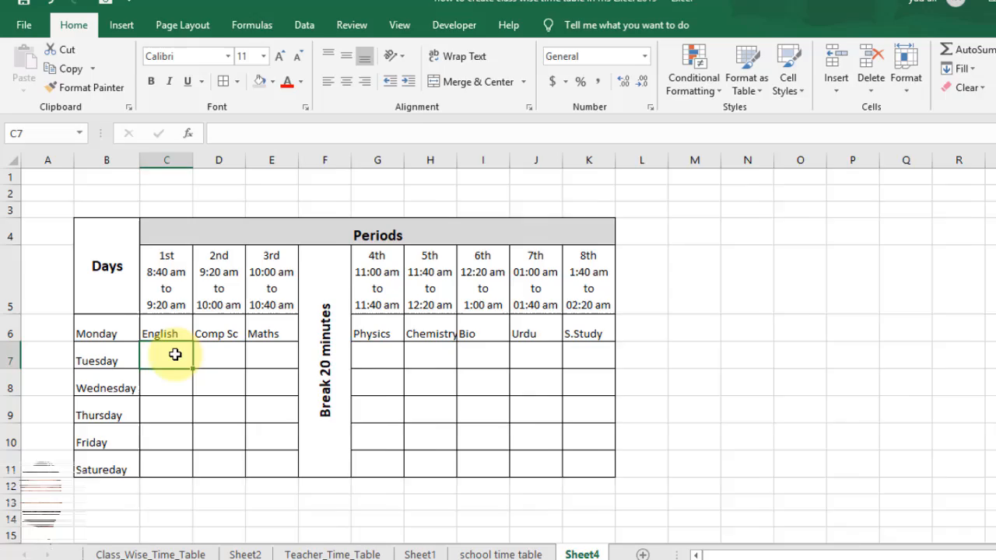
pyautogui.click(117, 10)
pyautogui.click(976, 51)
pyautogui.click(976, 155)
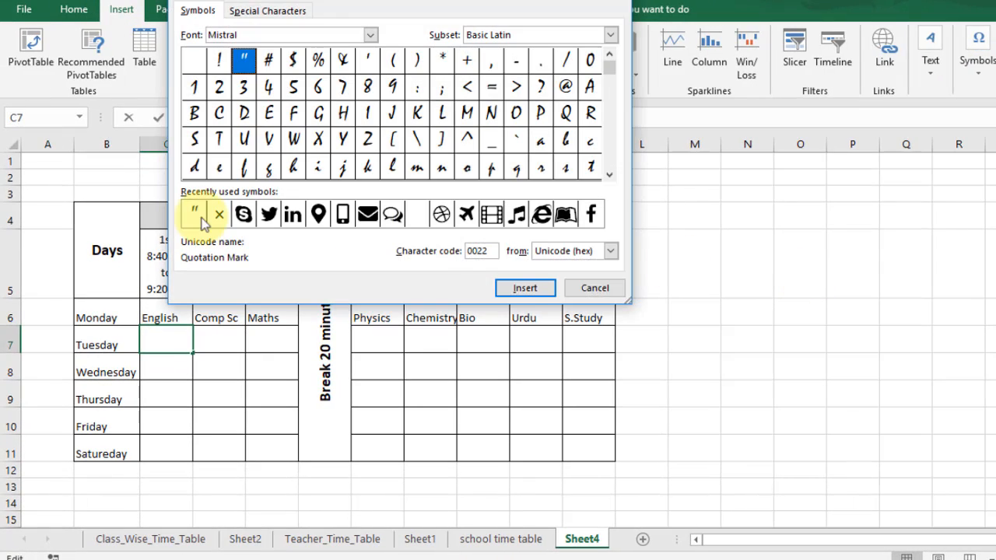
pyautogui.click(523, 288)
pyautogui.click(594, 288)
pyautogui.moveTo(195, 353)
pyautogui.mouseDown()
pyautogui.moveTo(195, 458)
pyautogui.moveTo(269, 454)
pyautogui.mouseUp()
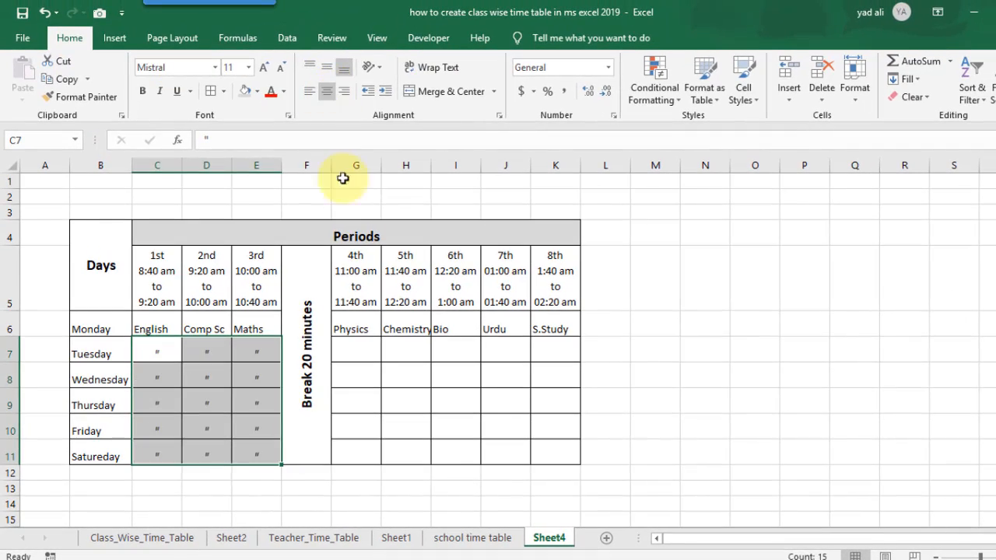
# - Insert the ditto symbol in G7 and fill it through G7:K11 for periods 4–8, Tuesday to Saturday
pyautogui.click(360, 350)
pyautogui.click(114, 33)
pyautogui.click(922, 85)
pyautogui.click(961, 144)
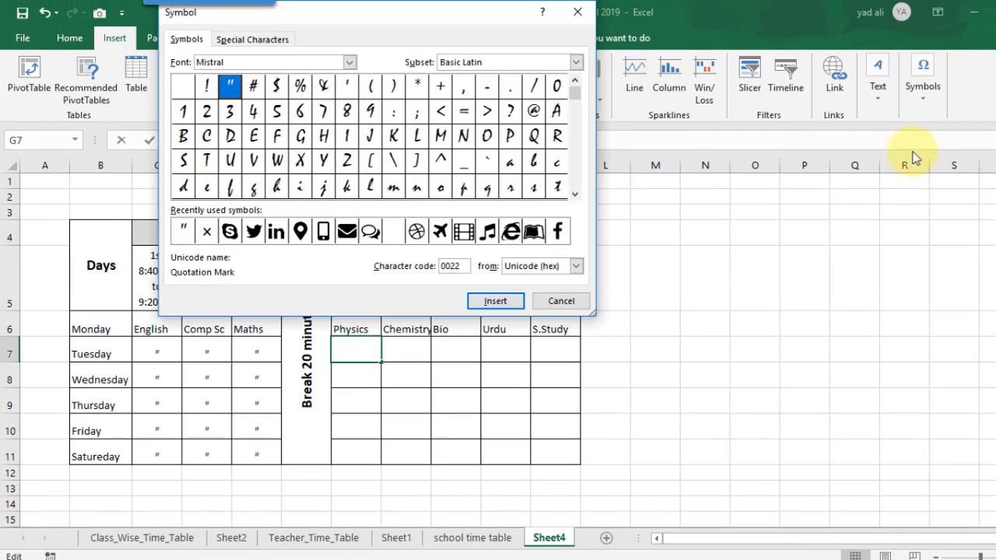
pyautogui.click(185, 228)
pyautogui.click(498, 299)
pyautogui.click(567, 298)
pyautogui.moveTo(383, 363)
pyautogui.mouseDown()
pyautogui.moveTo(385, 459)
pyautogui.moveTo(580, 459)
pyautogui.mouseUp()
pyautogui.click(78, 39)
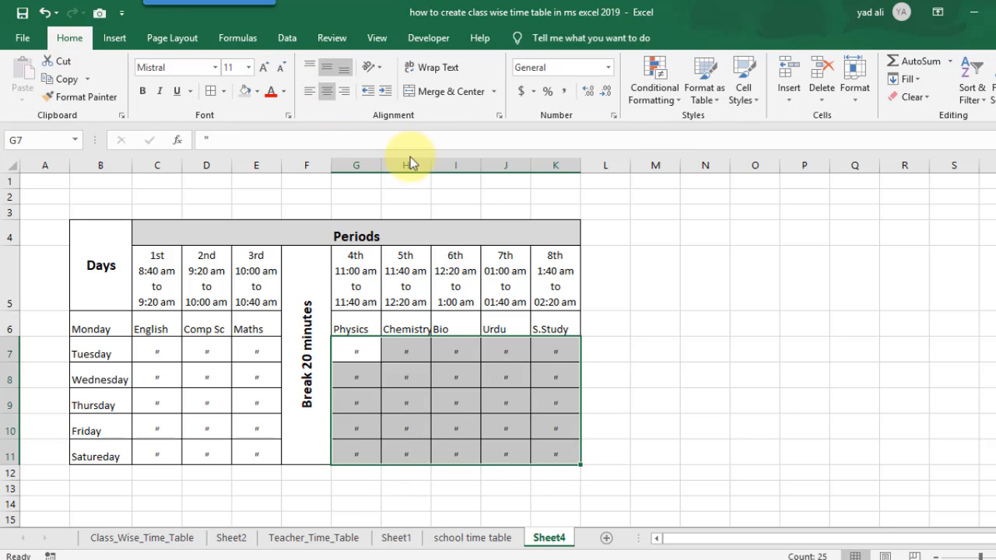
pyautogui.click(751, 423)
# - Shade the day names B6:B11 and the 1st–3rd period headings C5:E5 grey
pyautogui.moveTo(90, 329); pyautogui.dragTo(93, 457)
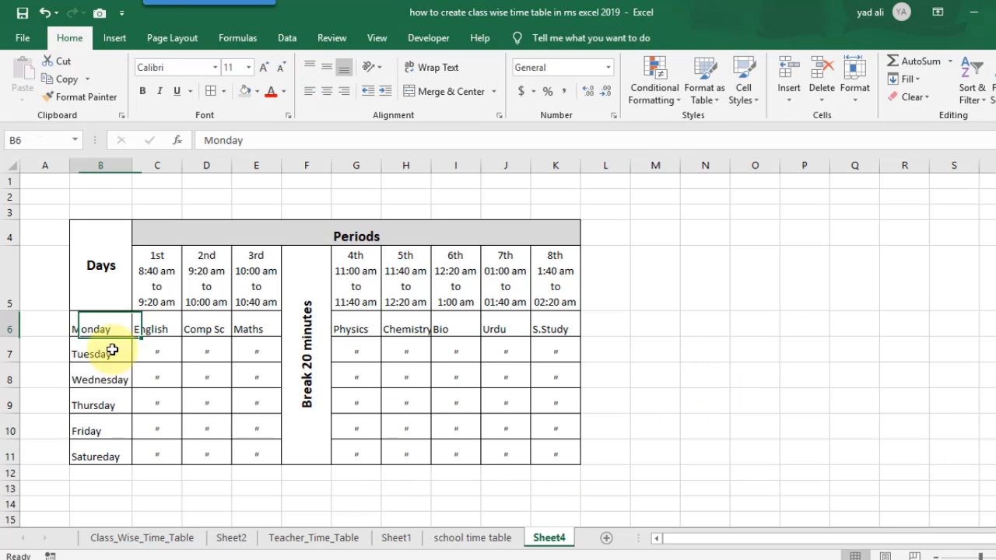
pyautogui.click(245, 91)
pyautogui.click(655, 349)
pyautogui.moveTo(157, 276); pyautogui.dragTo(256, 280)
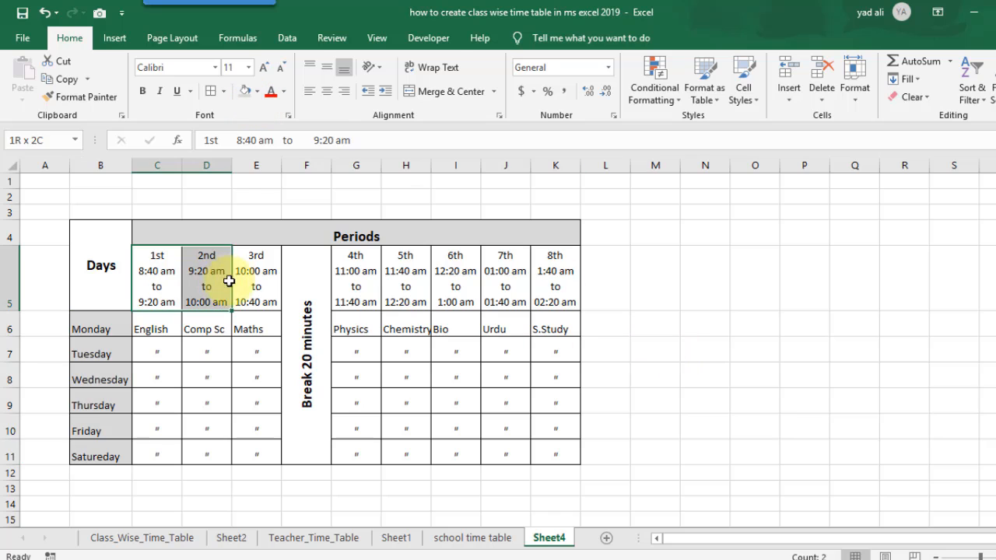
pyautogui.click(258, 91)
pyautogui.click(246, 140)
# - Shade the 4th–8th period headings G5:K5 grey and widen the Chemistry column slightly
pyautogui.moveTo(355, 272); pyautogui.dragTo(555, 280)
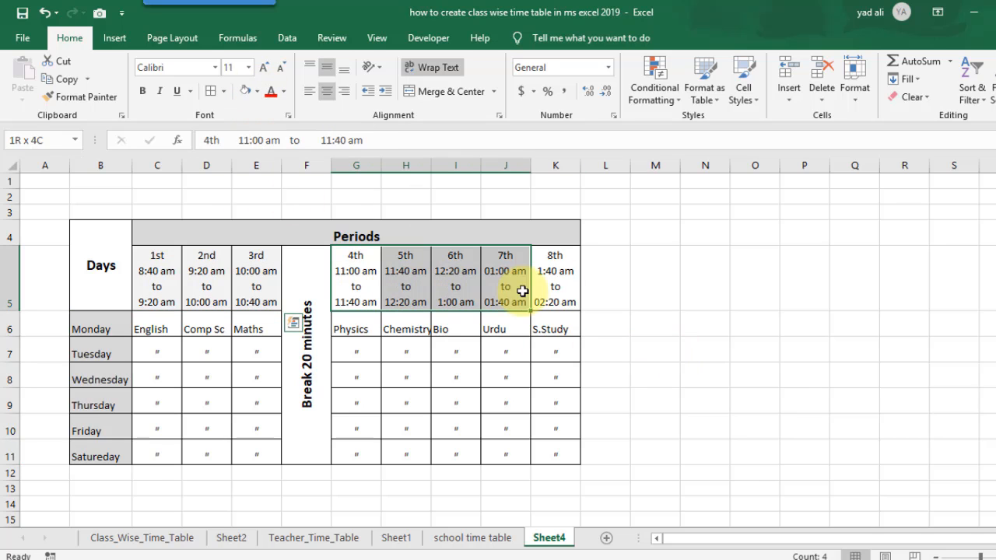
pyautogui.click(245, 91)
pyautogui.click(654, 323)
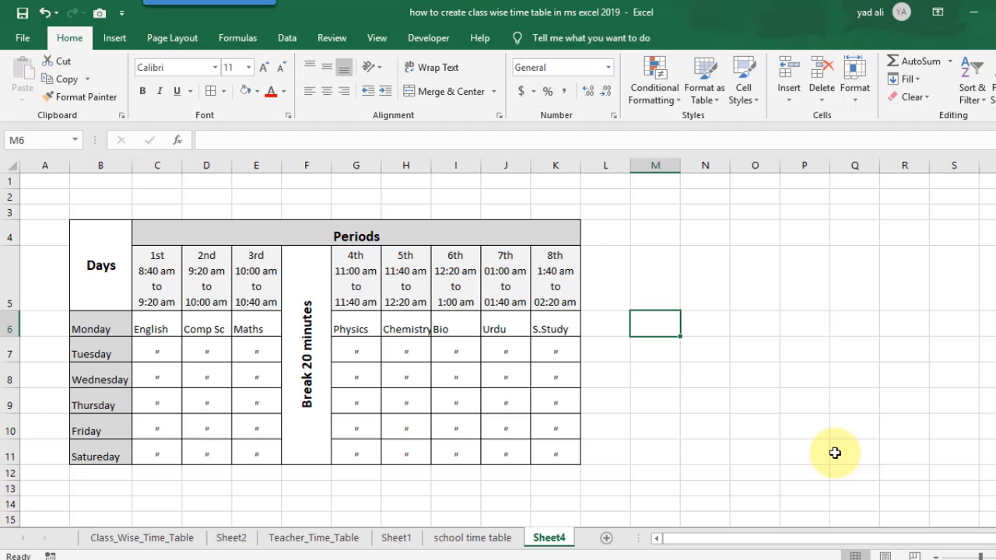
pyautogui.moveTo(430, 165); pyautogui.dragTo(435, 164)
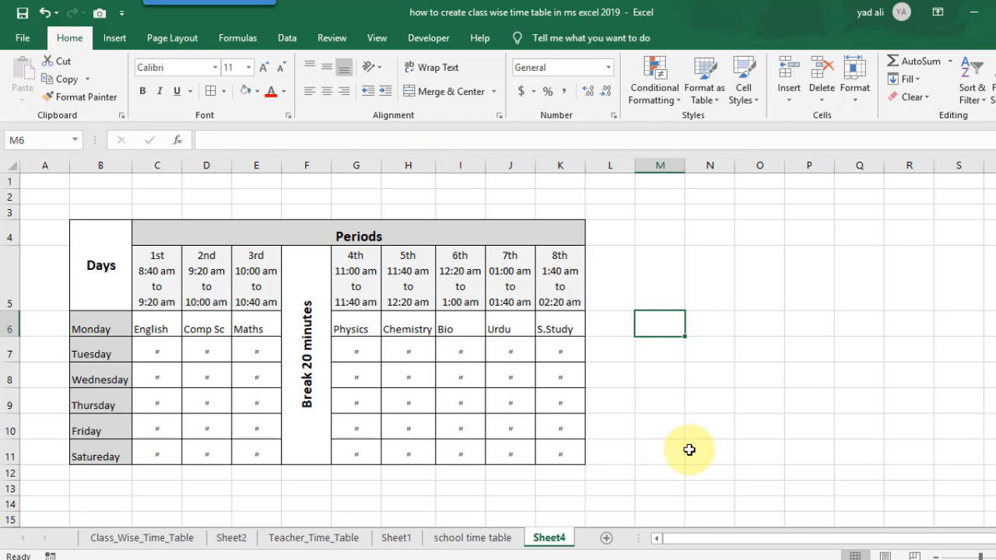